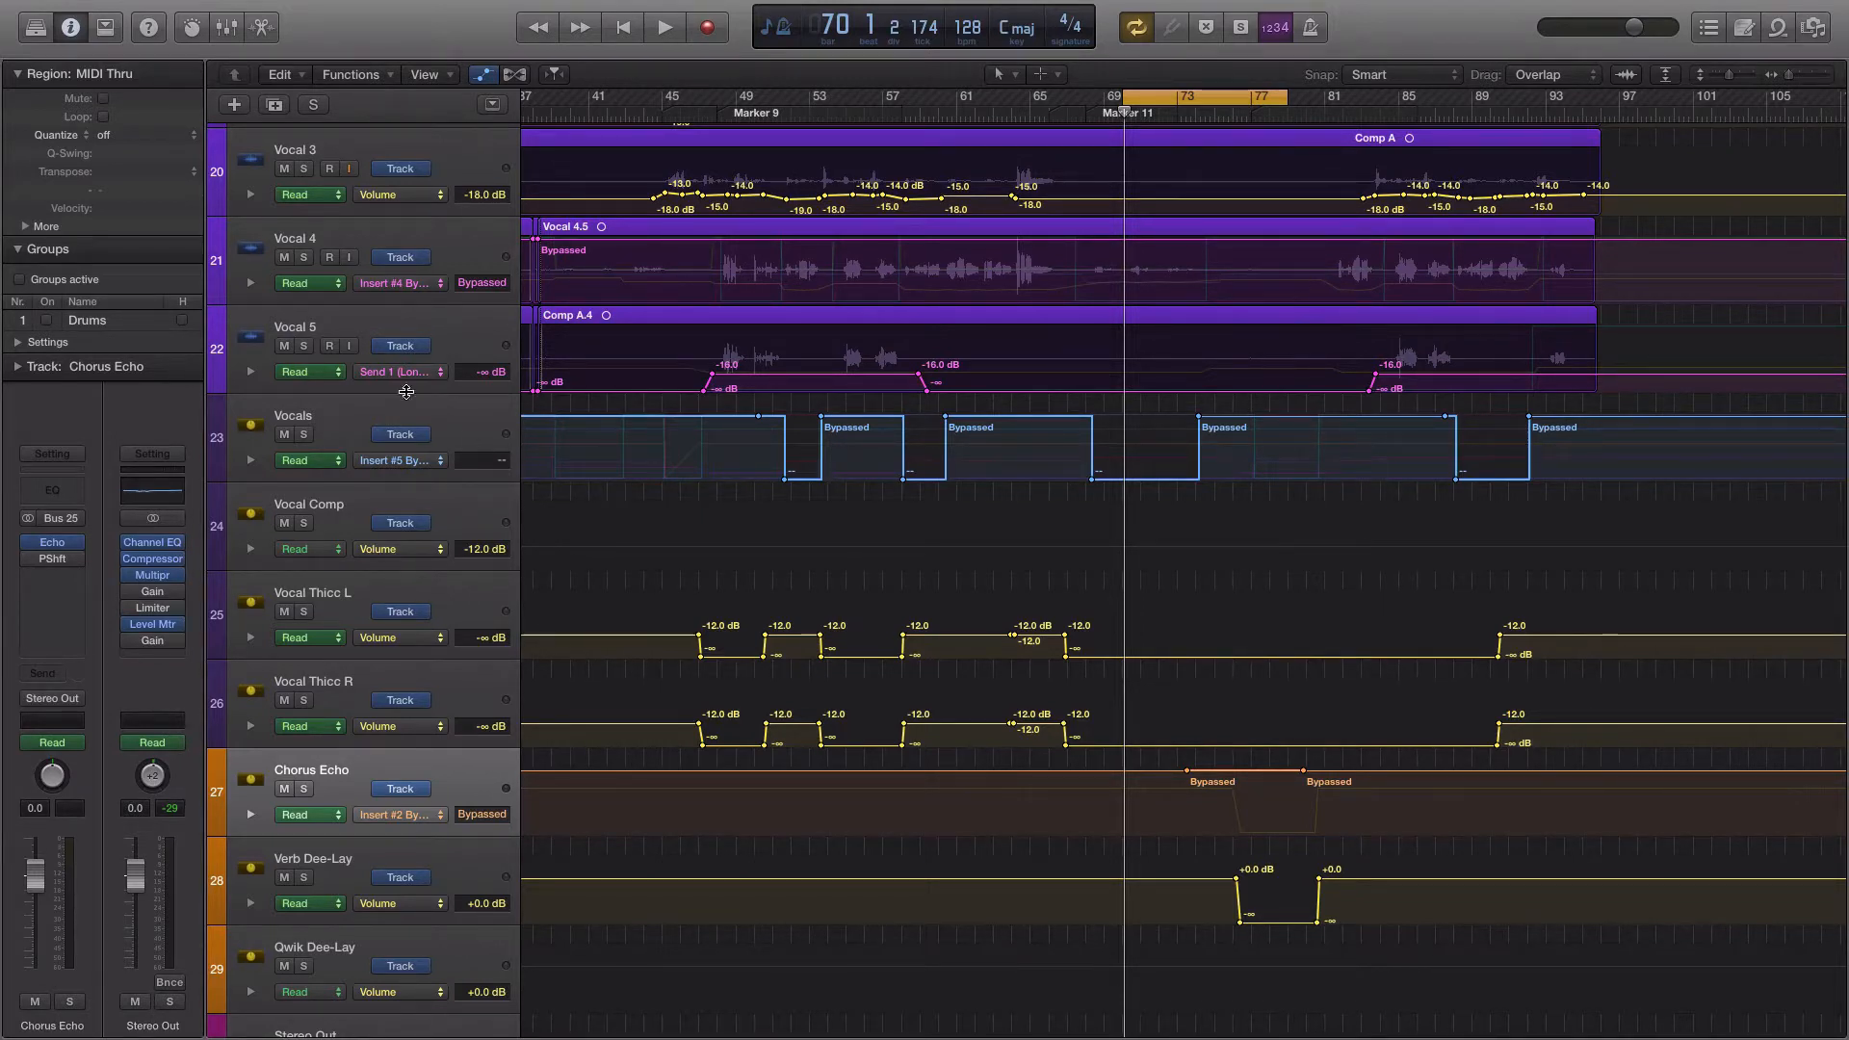
Compare the Vocals track's sends with the Chorus Echo track and examine the Echo plug-in's settings.
left_click(337, 416)
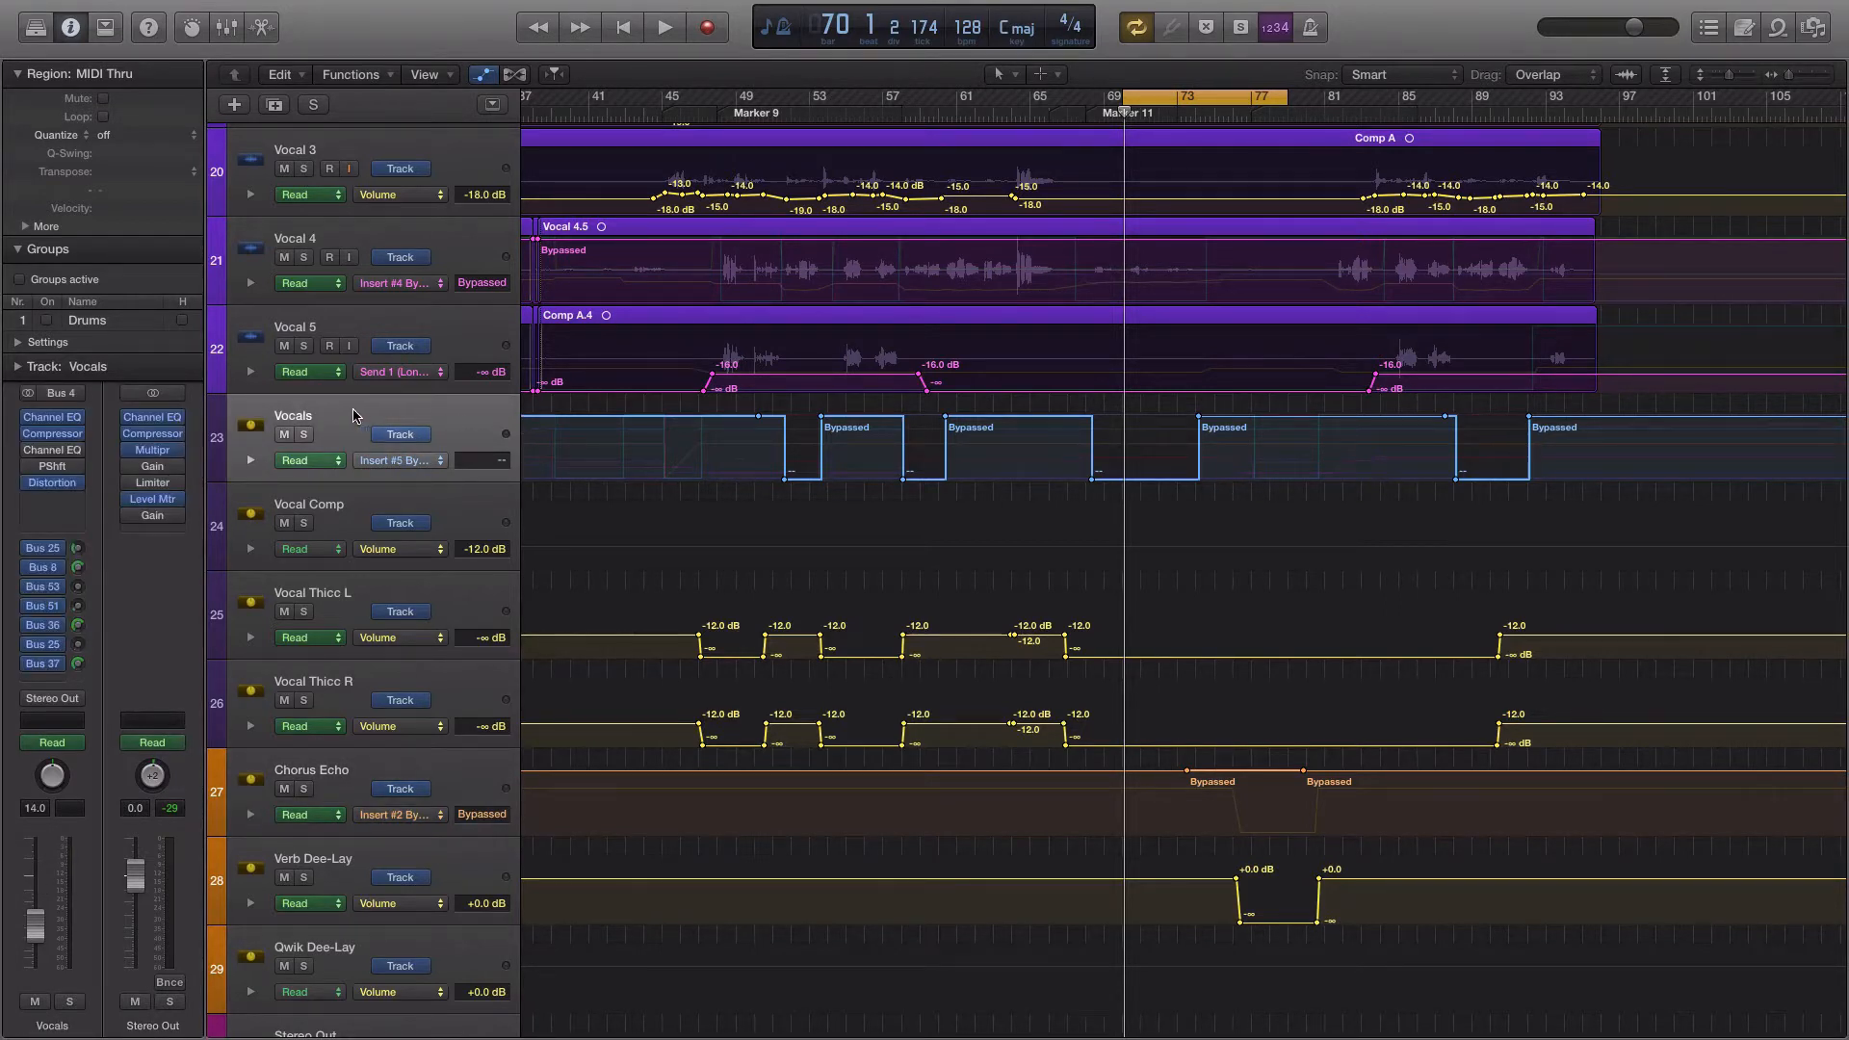
left_click(300, 770)
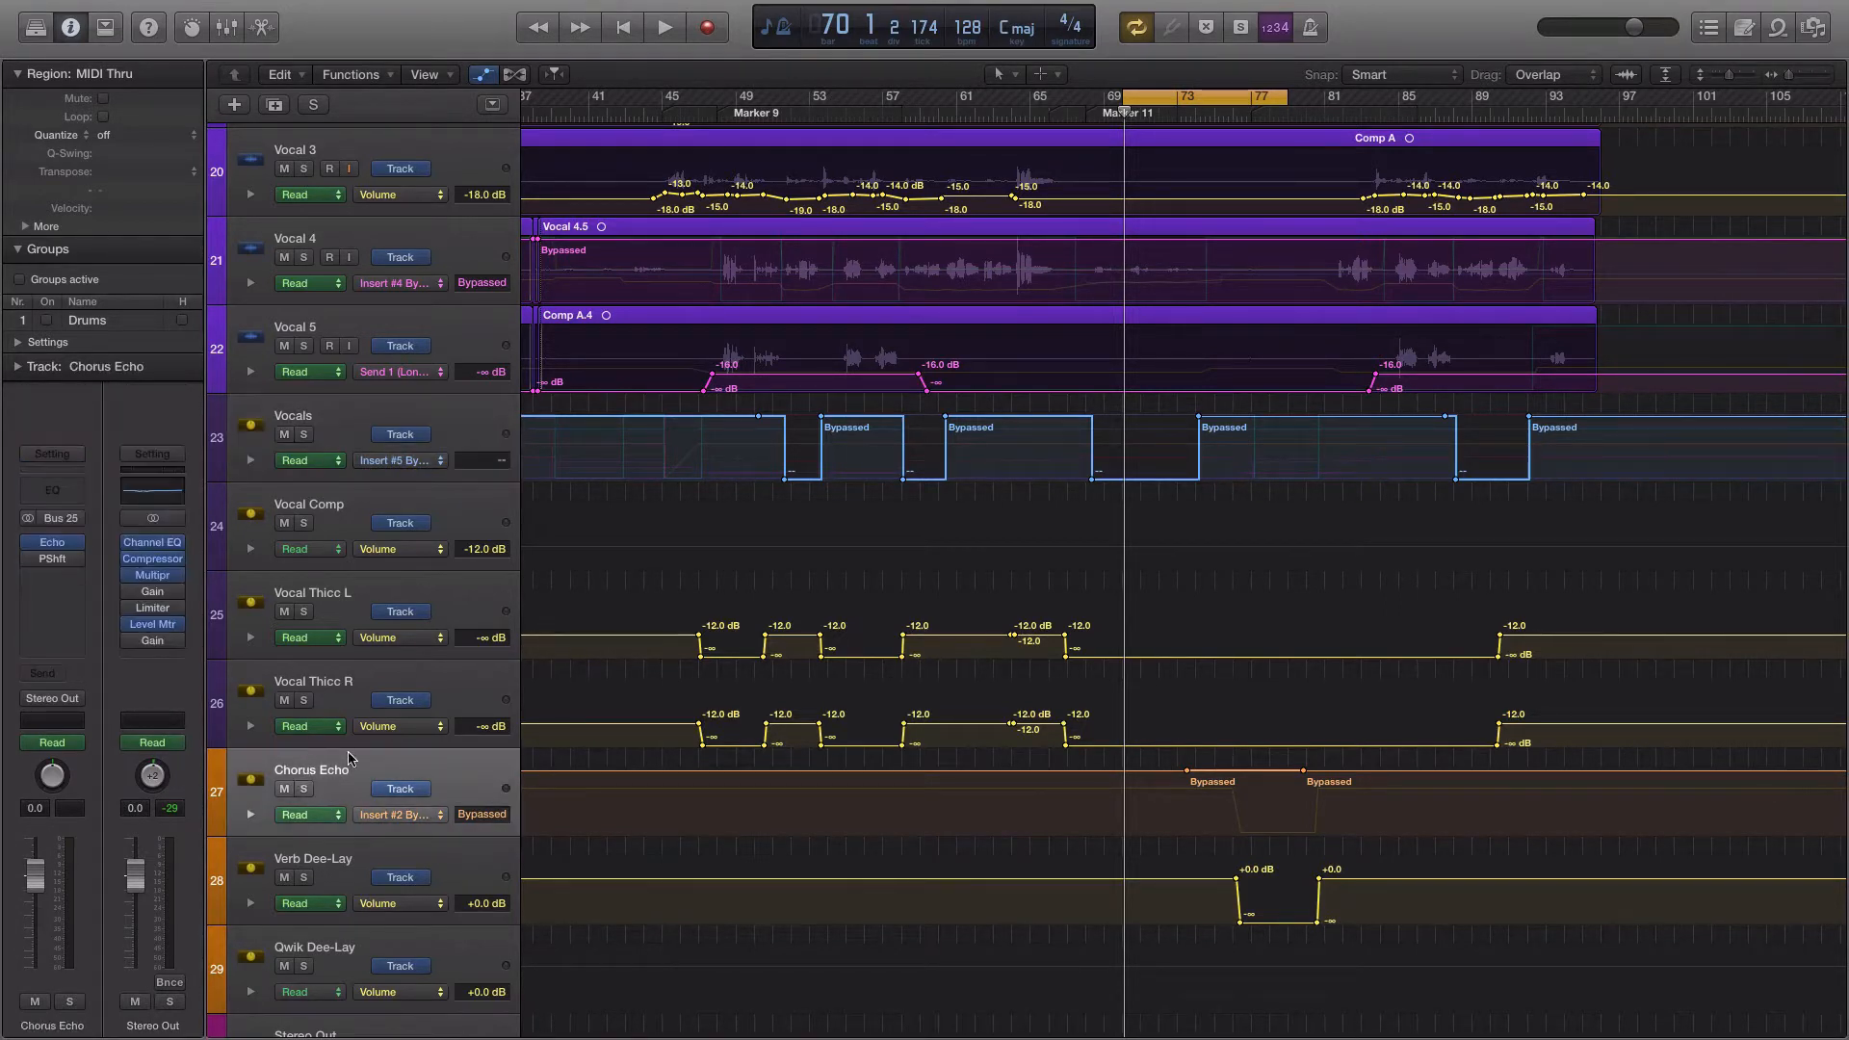
left_click(52, 542)
left_click_drag(677, 324, 874, 431)
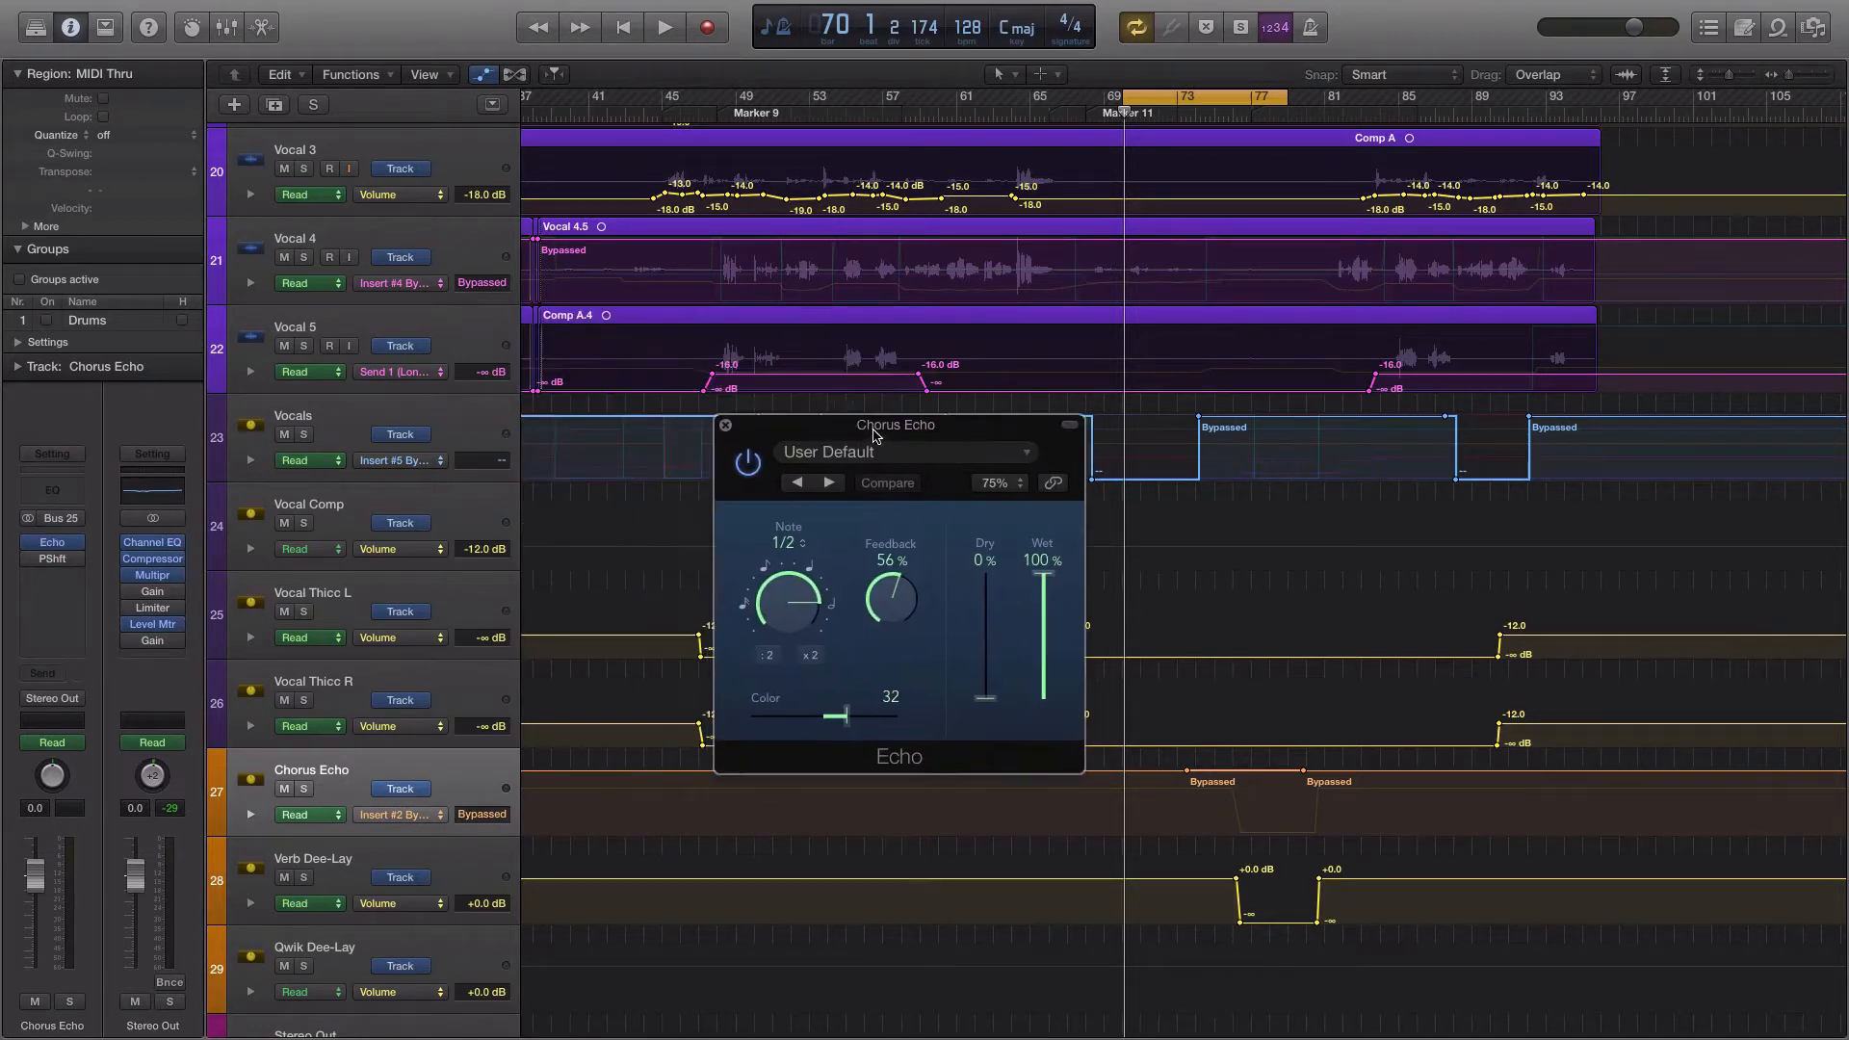
left_click(726, 426)
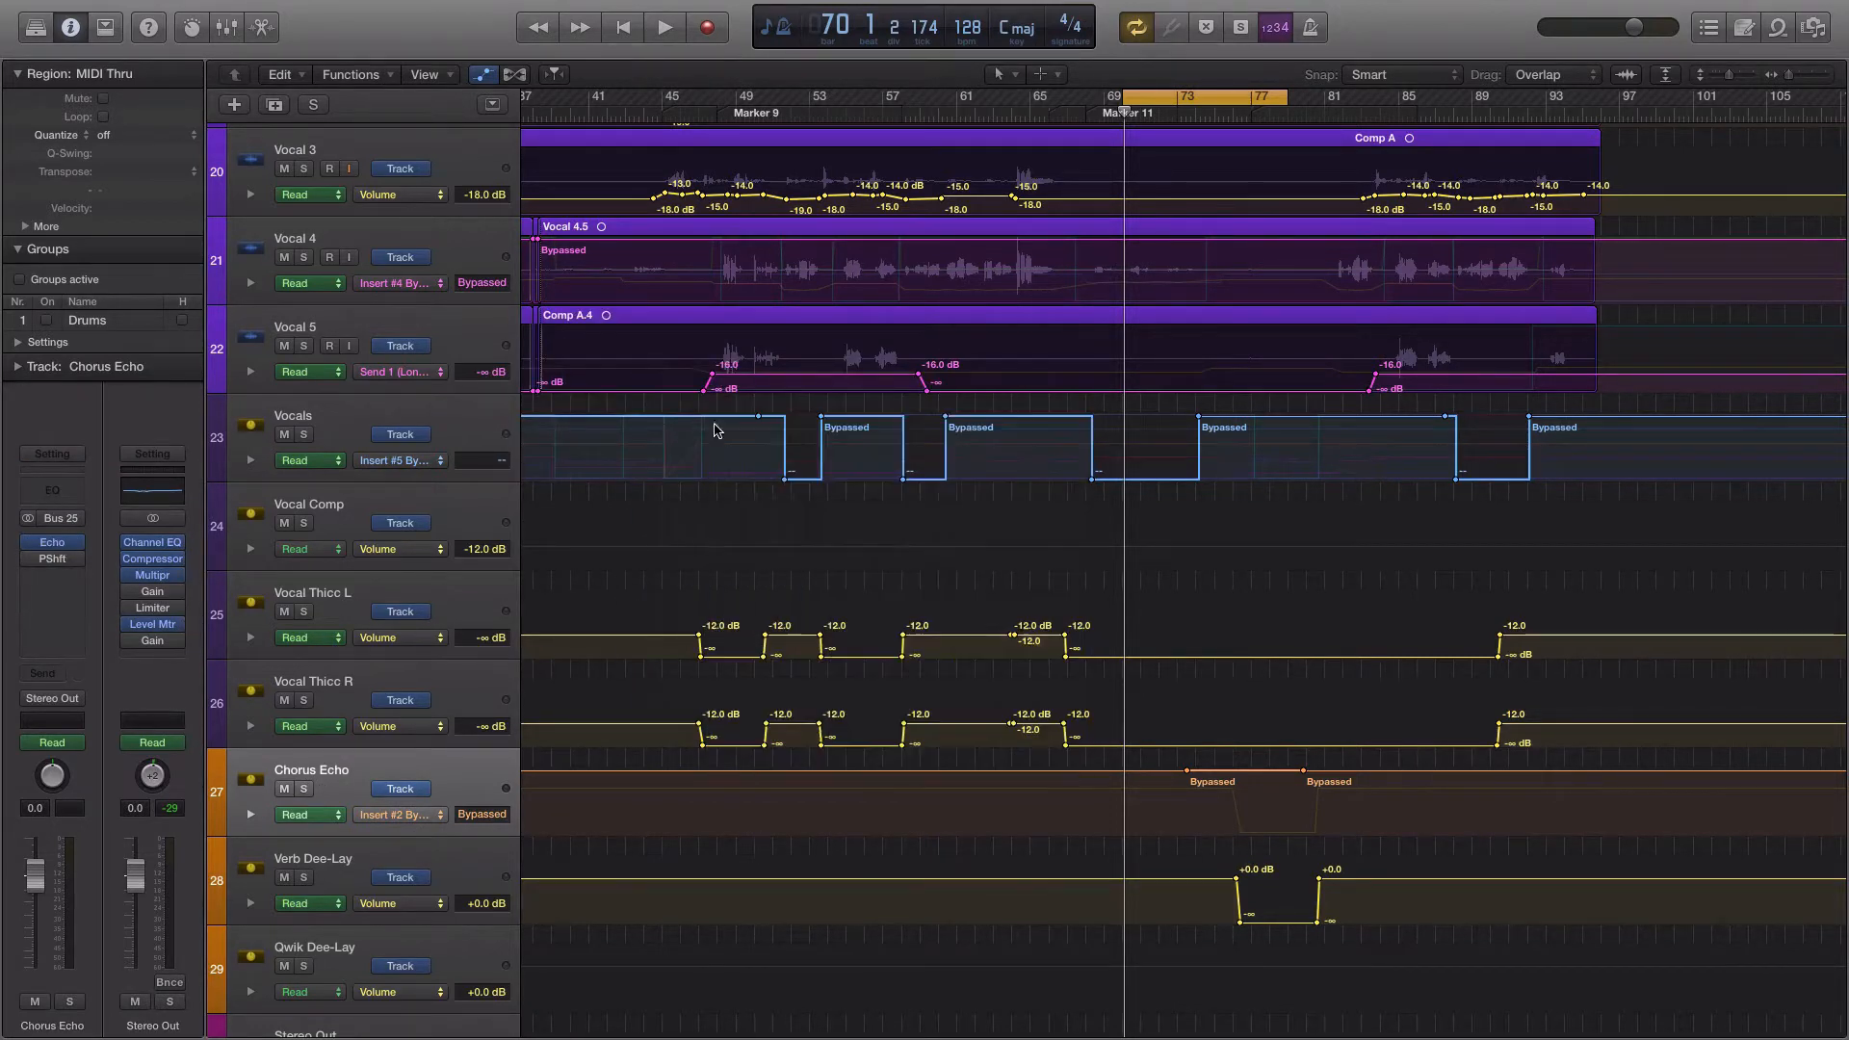
left_click(310, 424)
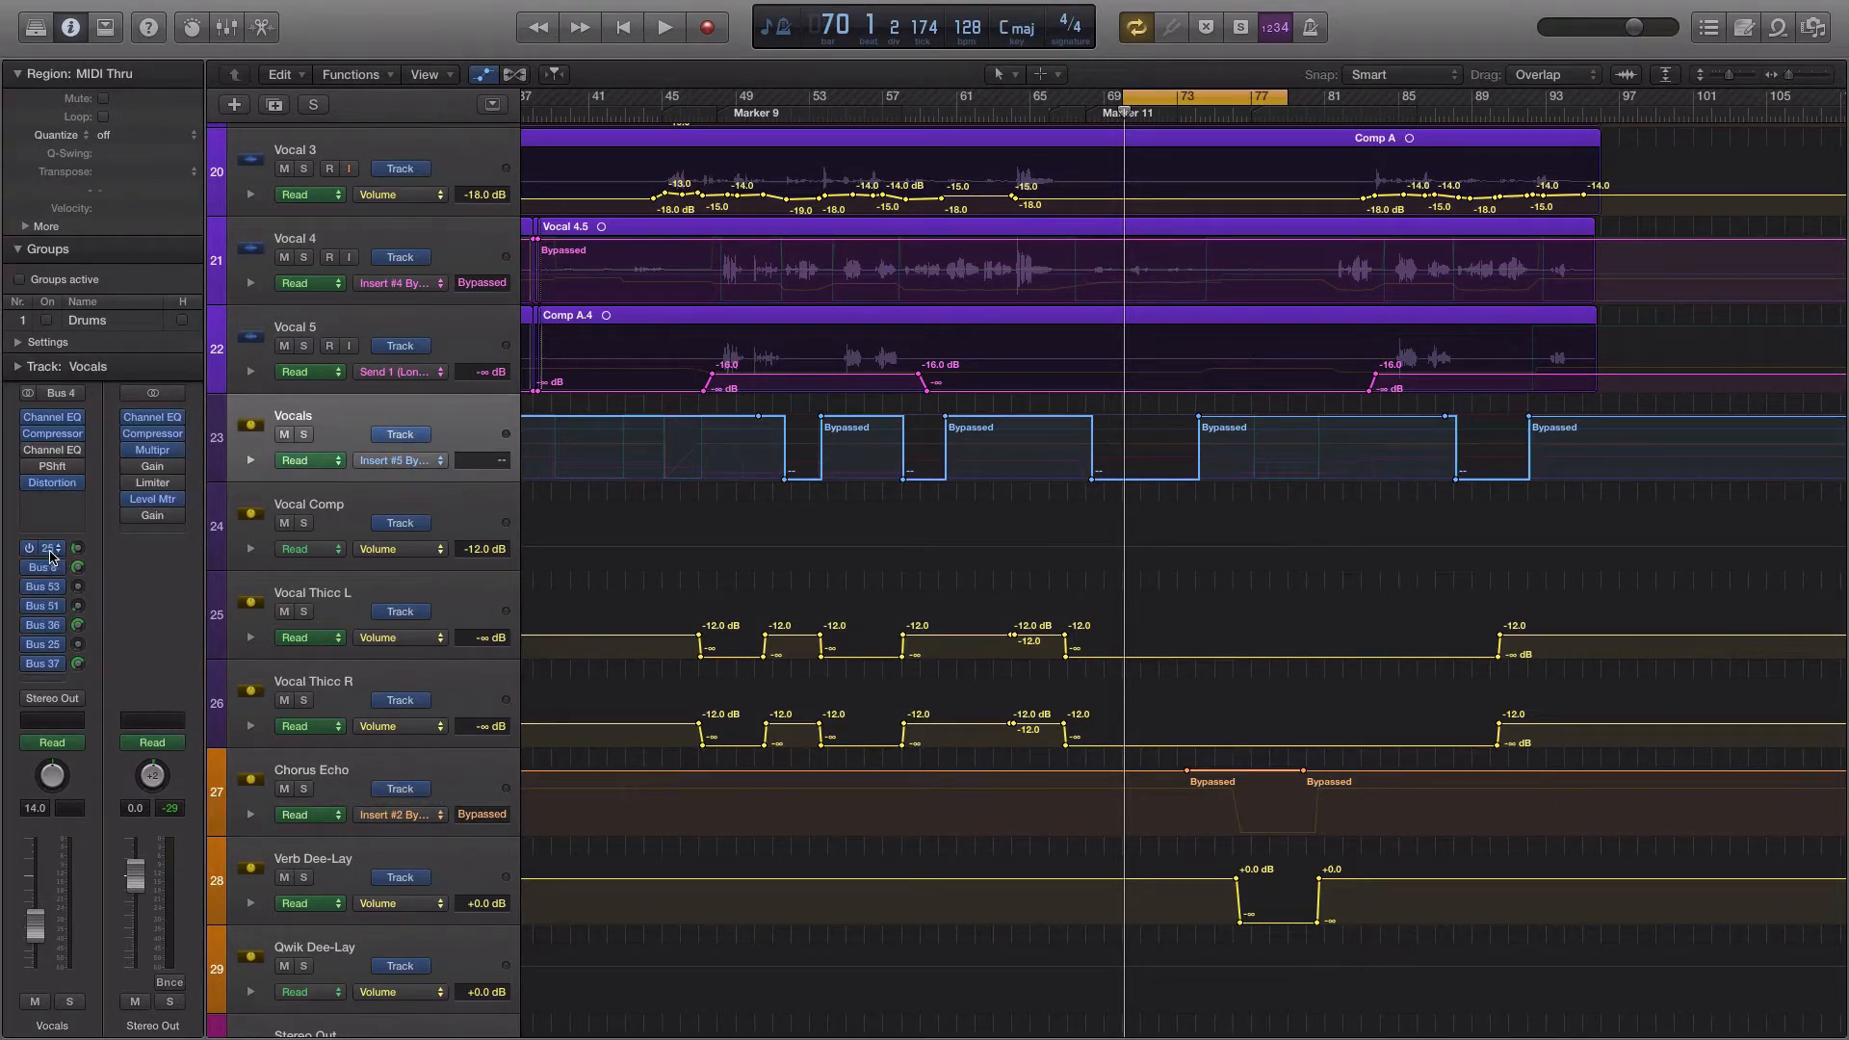
left_click(326, 776)
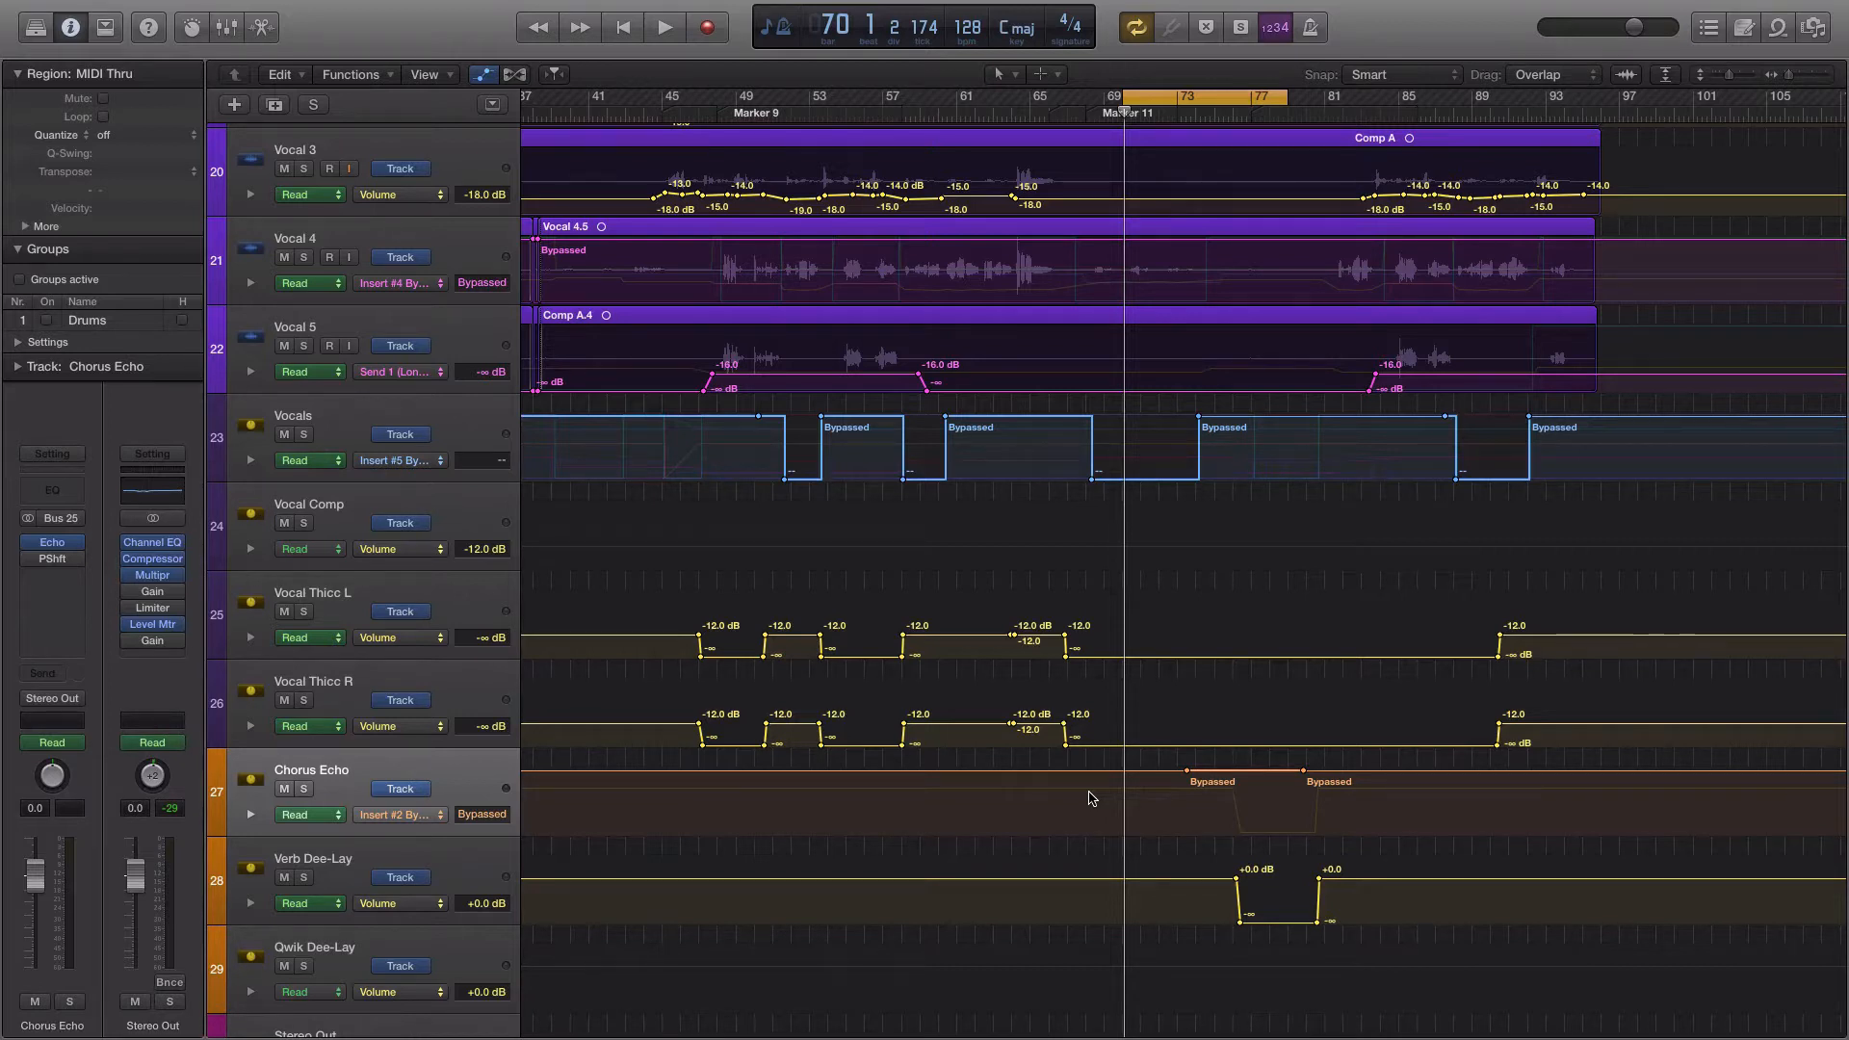
Play the cycled section in the full mix and solo the Chorus Echo track to hear it alone.
key("space")
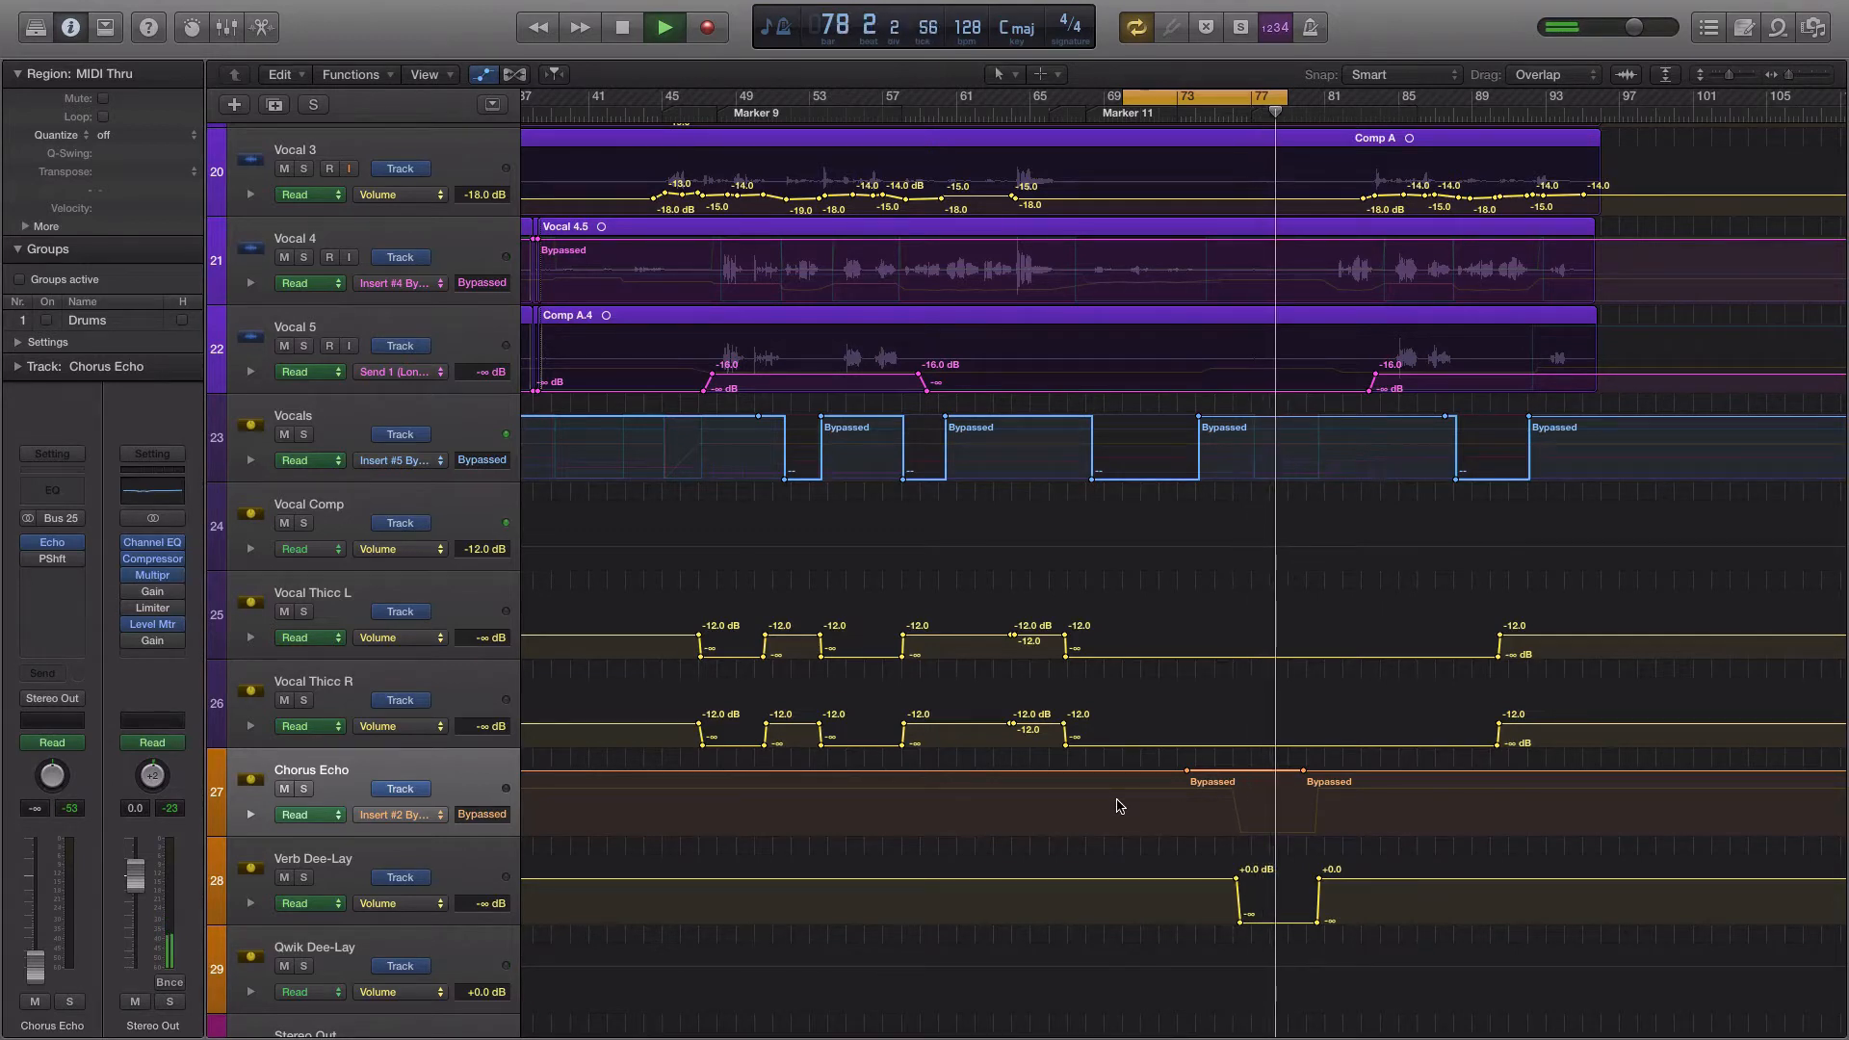
key("space")
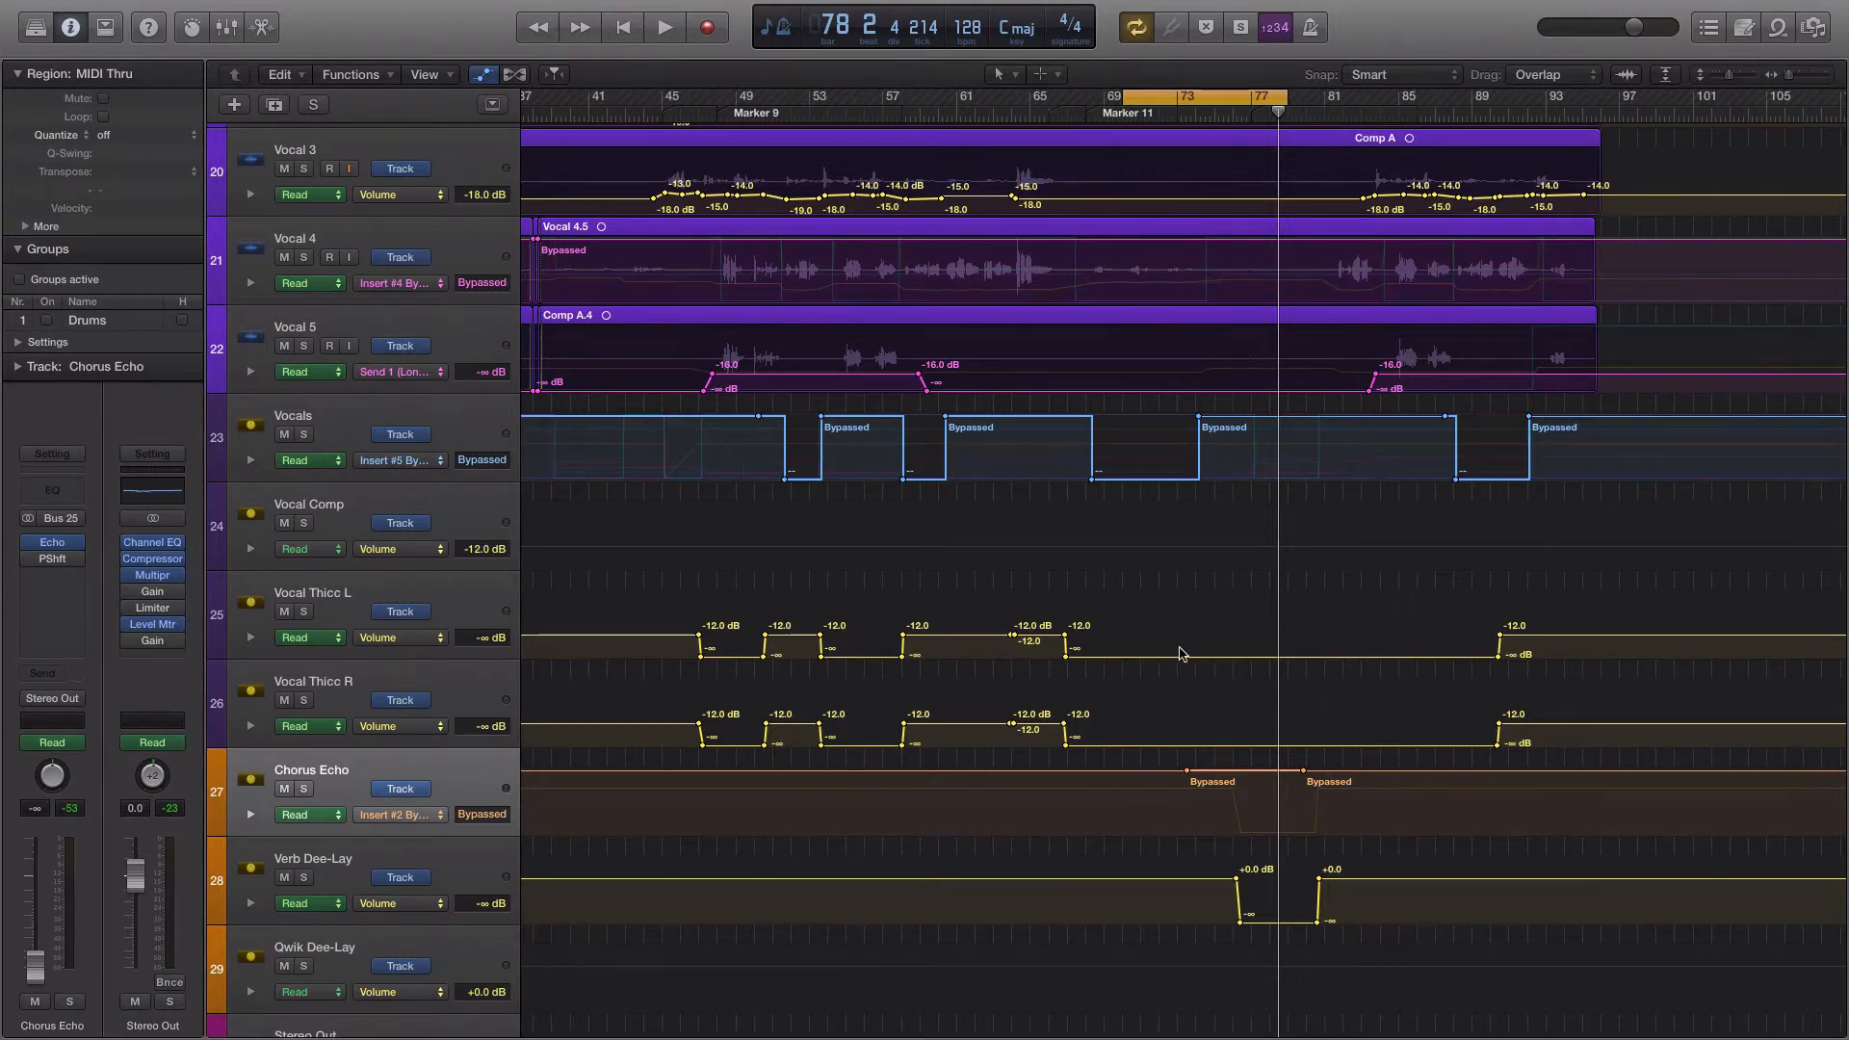
key("space")
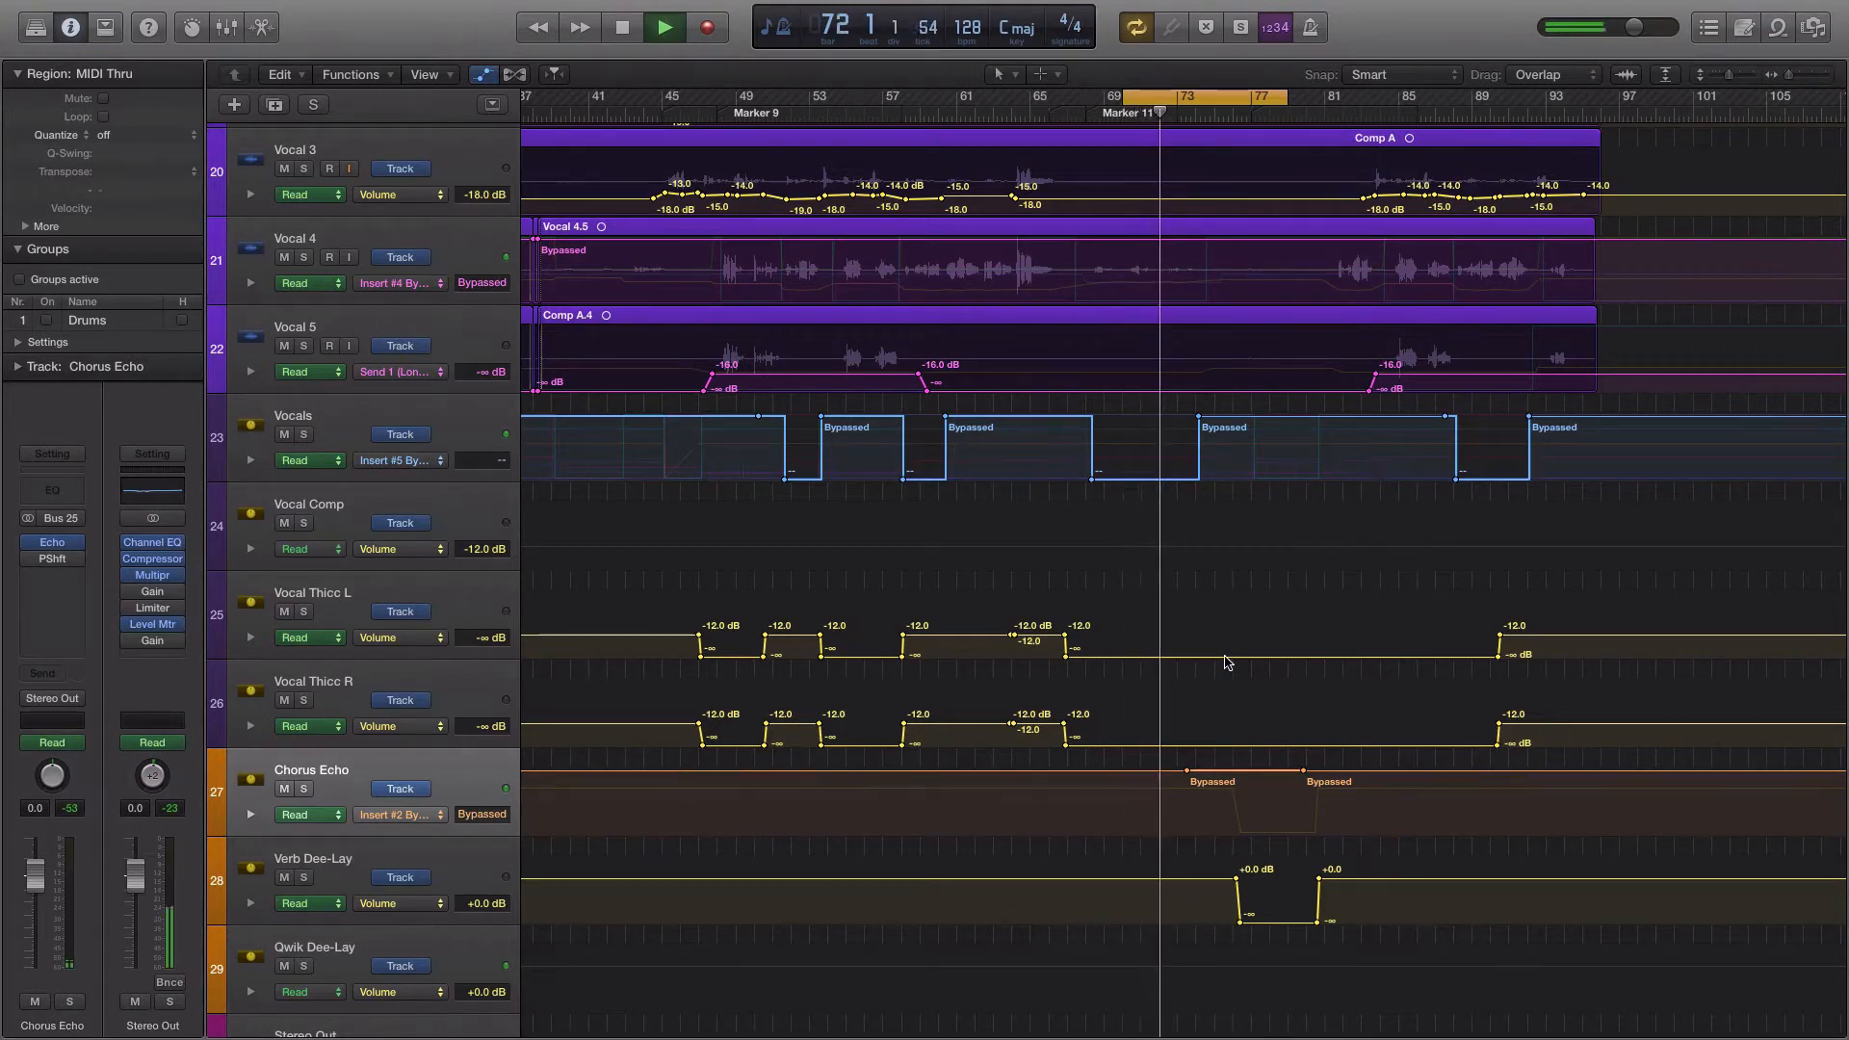
left_click(306, 790)
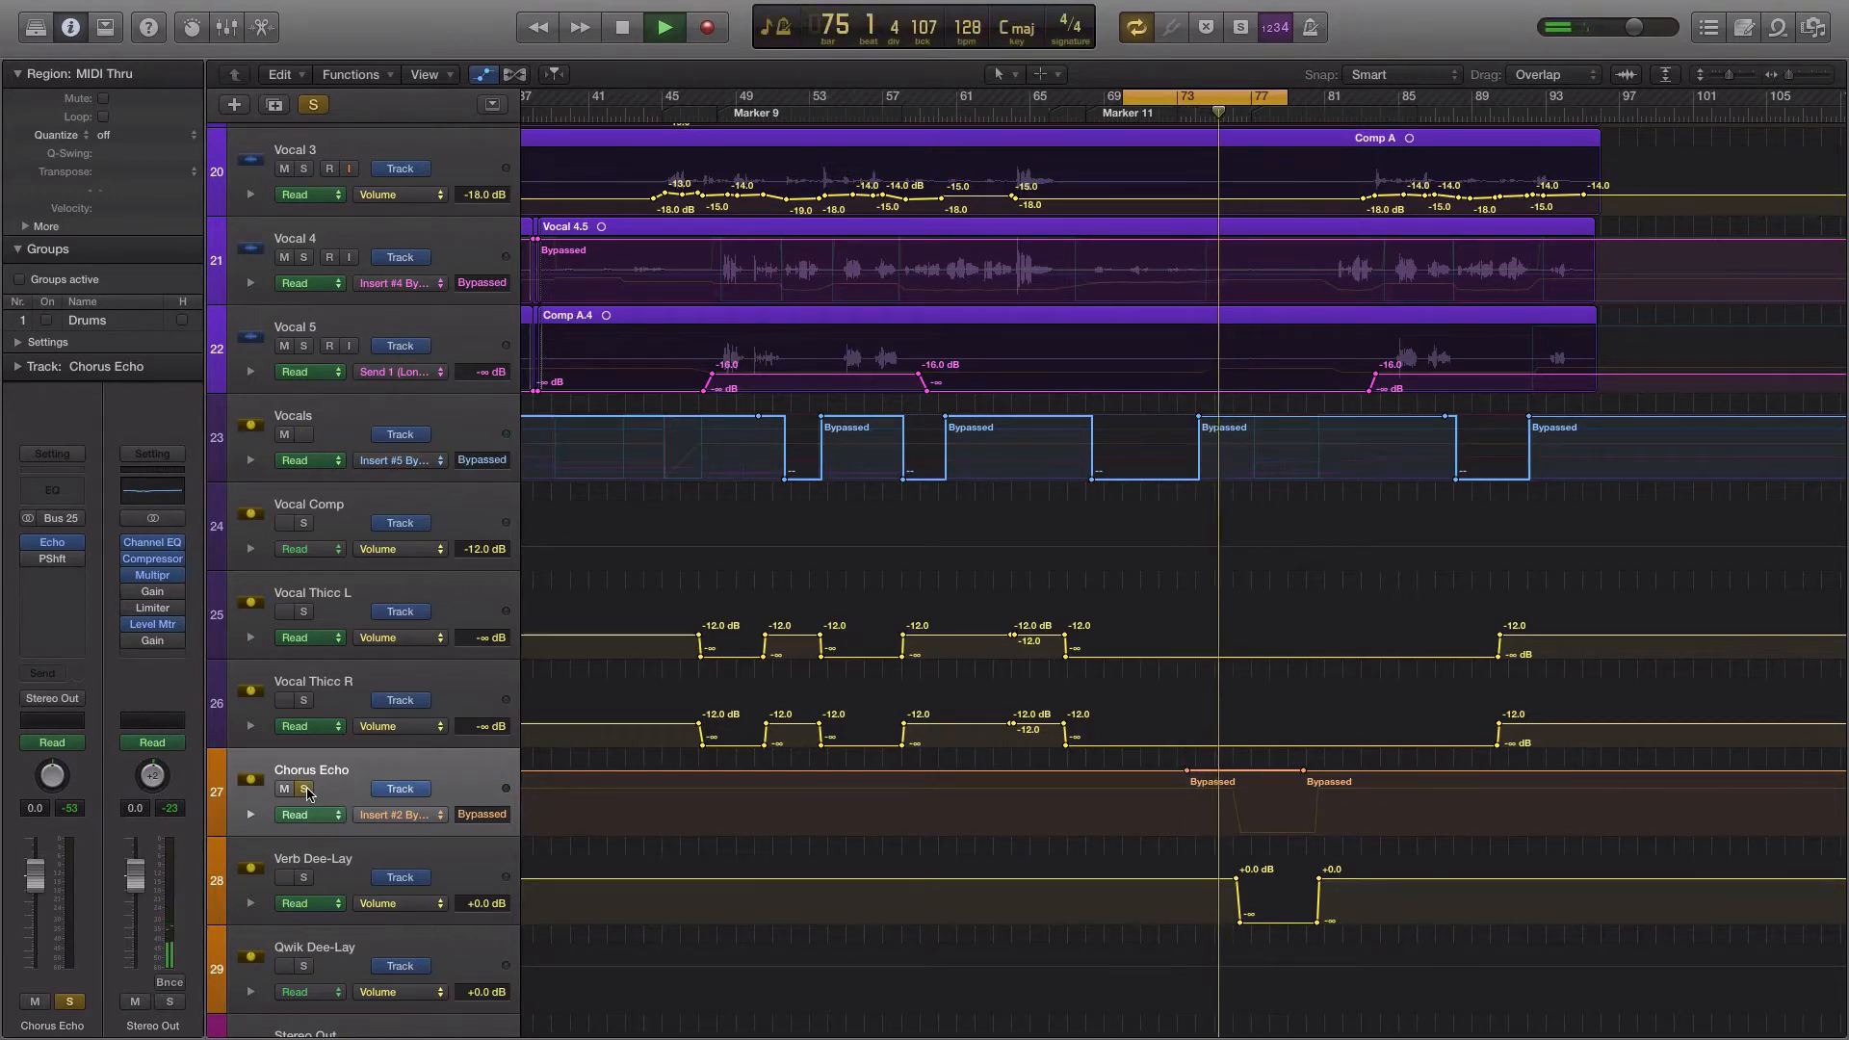
key("space")
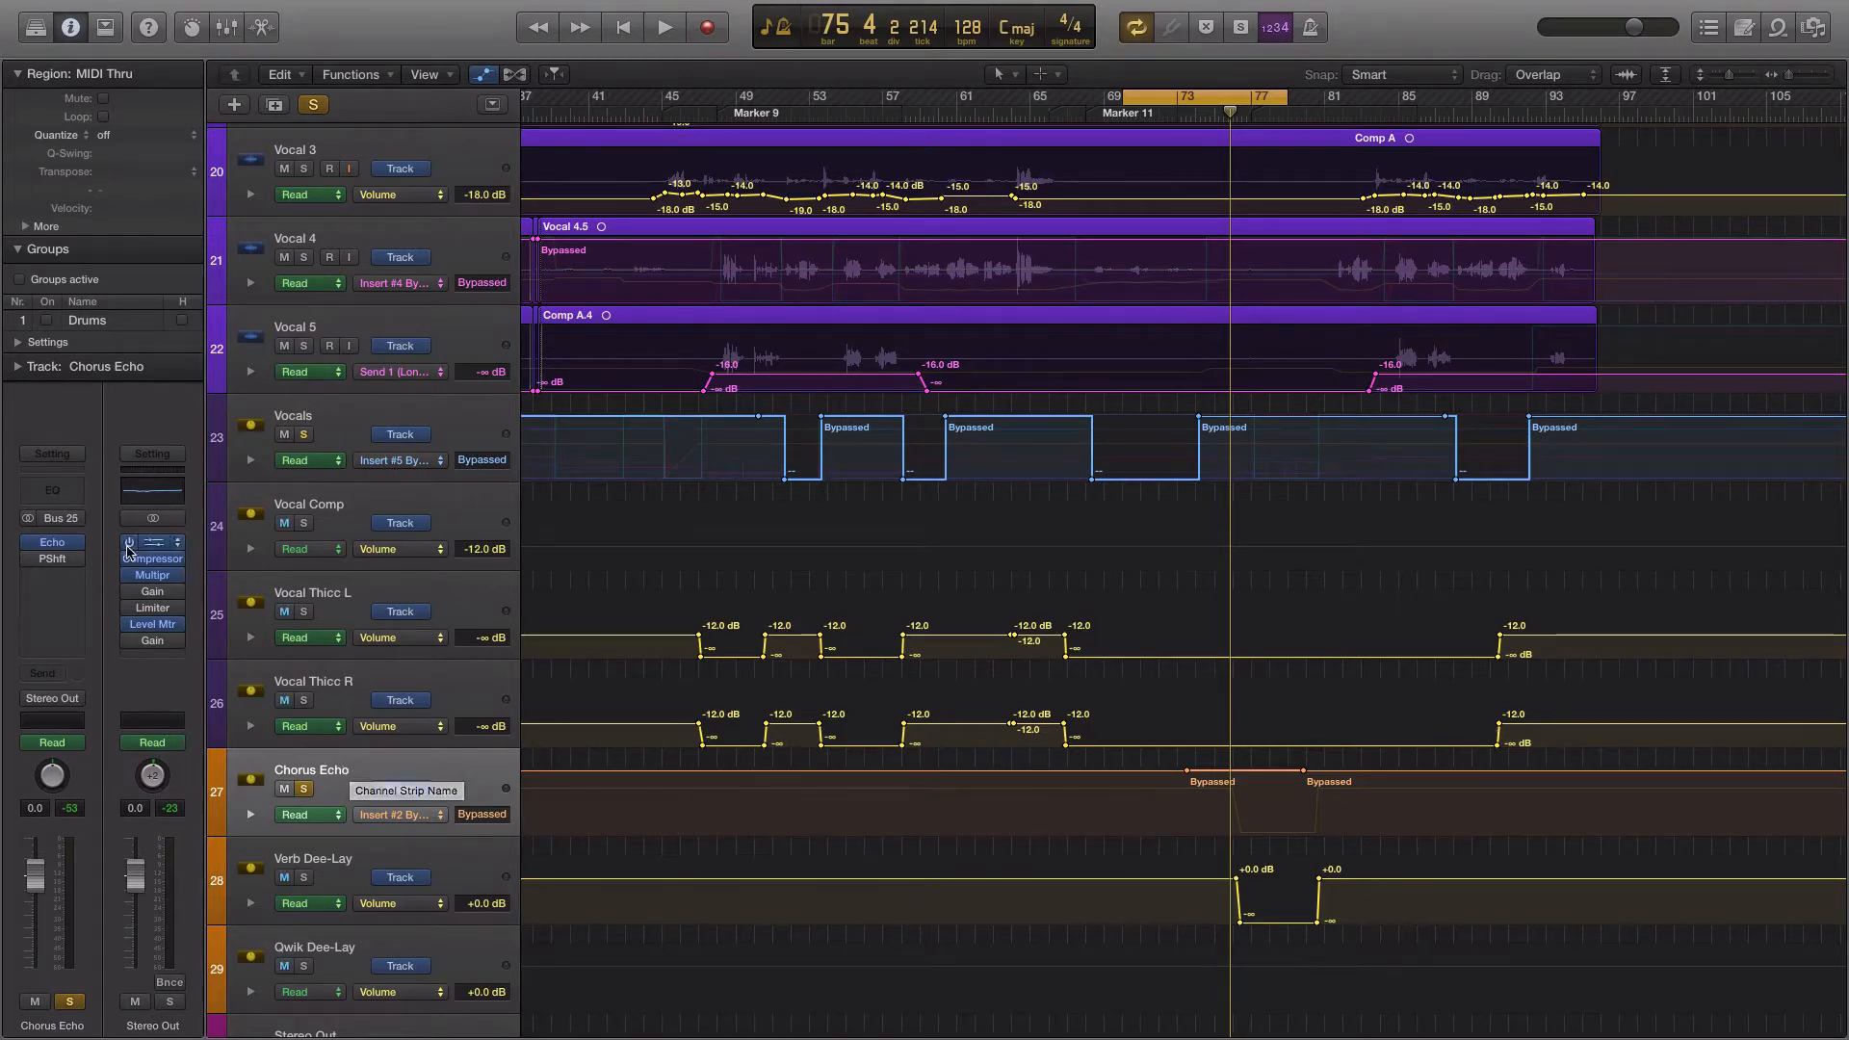
Open the Chorus Echo track's Pitch Shifter and switch its bypass automation off between about bars 73 and 79.
left_click(56, 561)
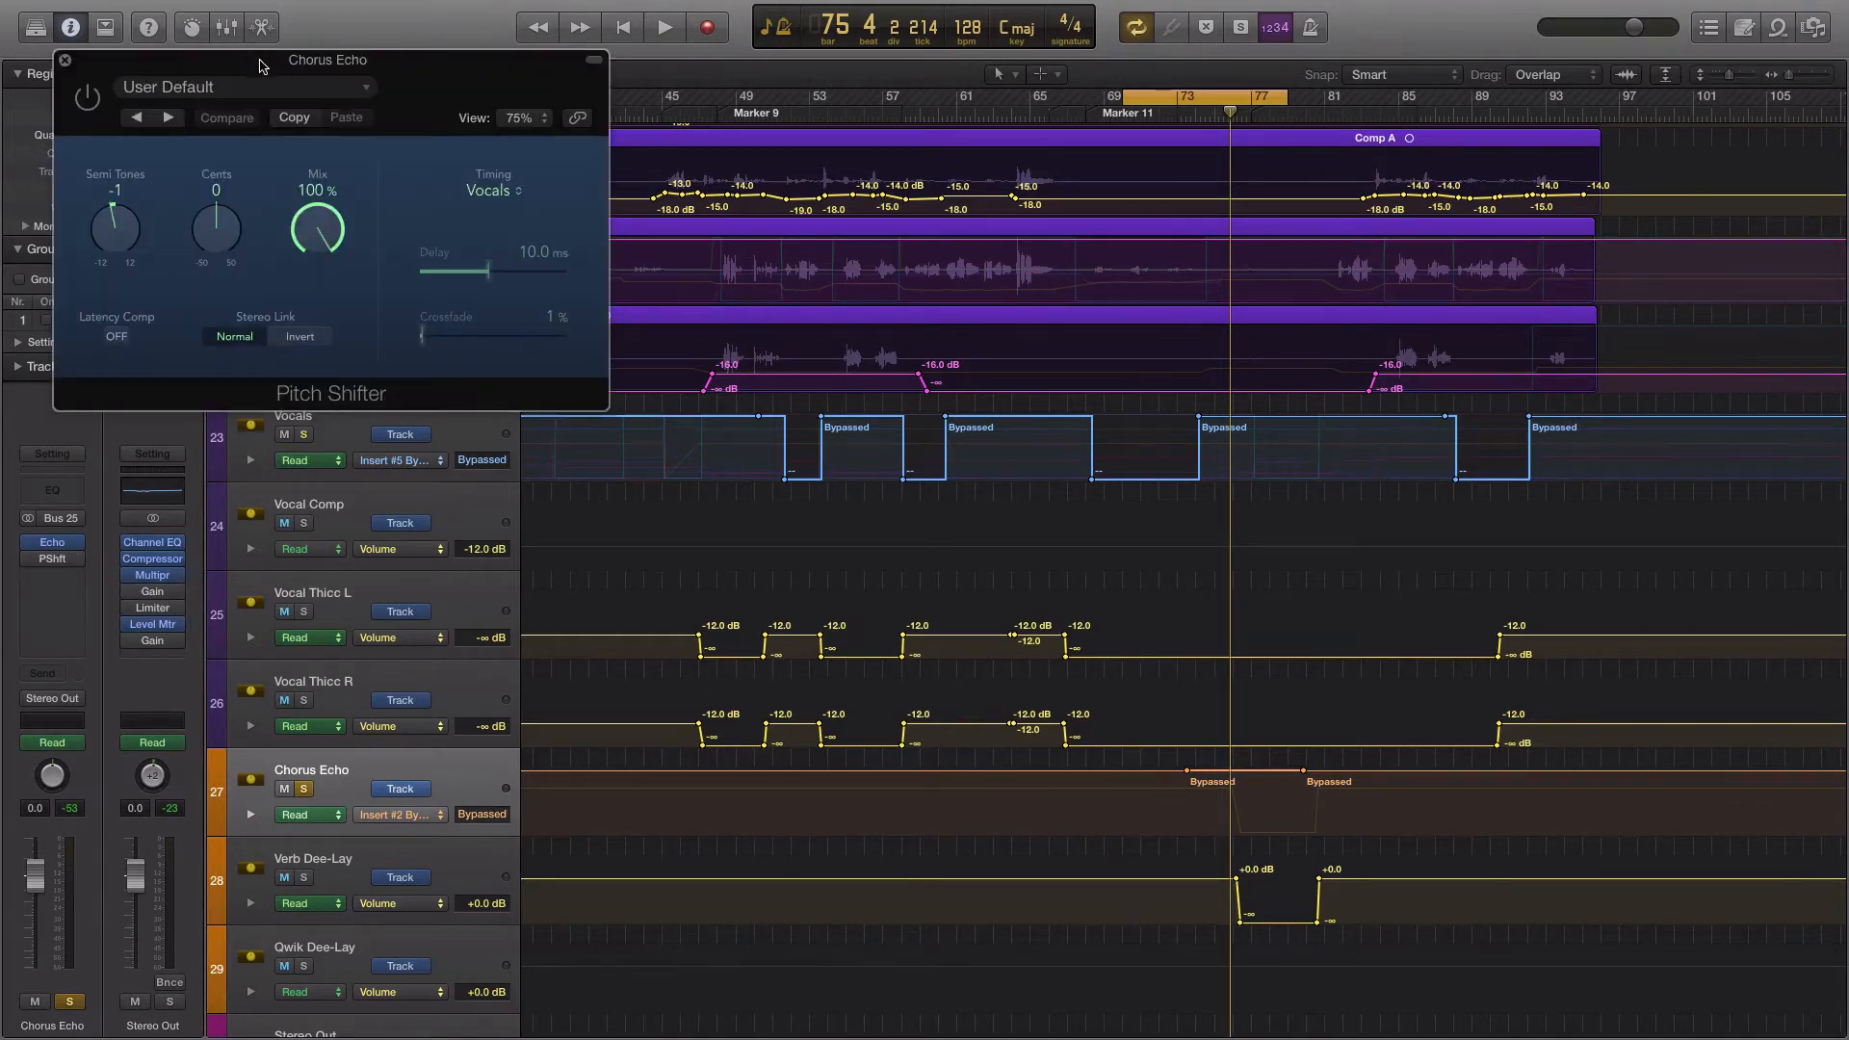
left_click_drag(259, 66, 763, 297)
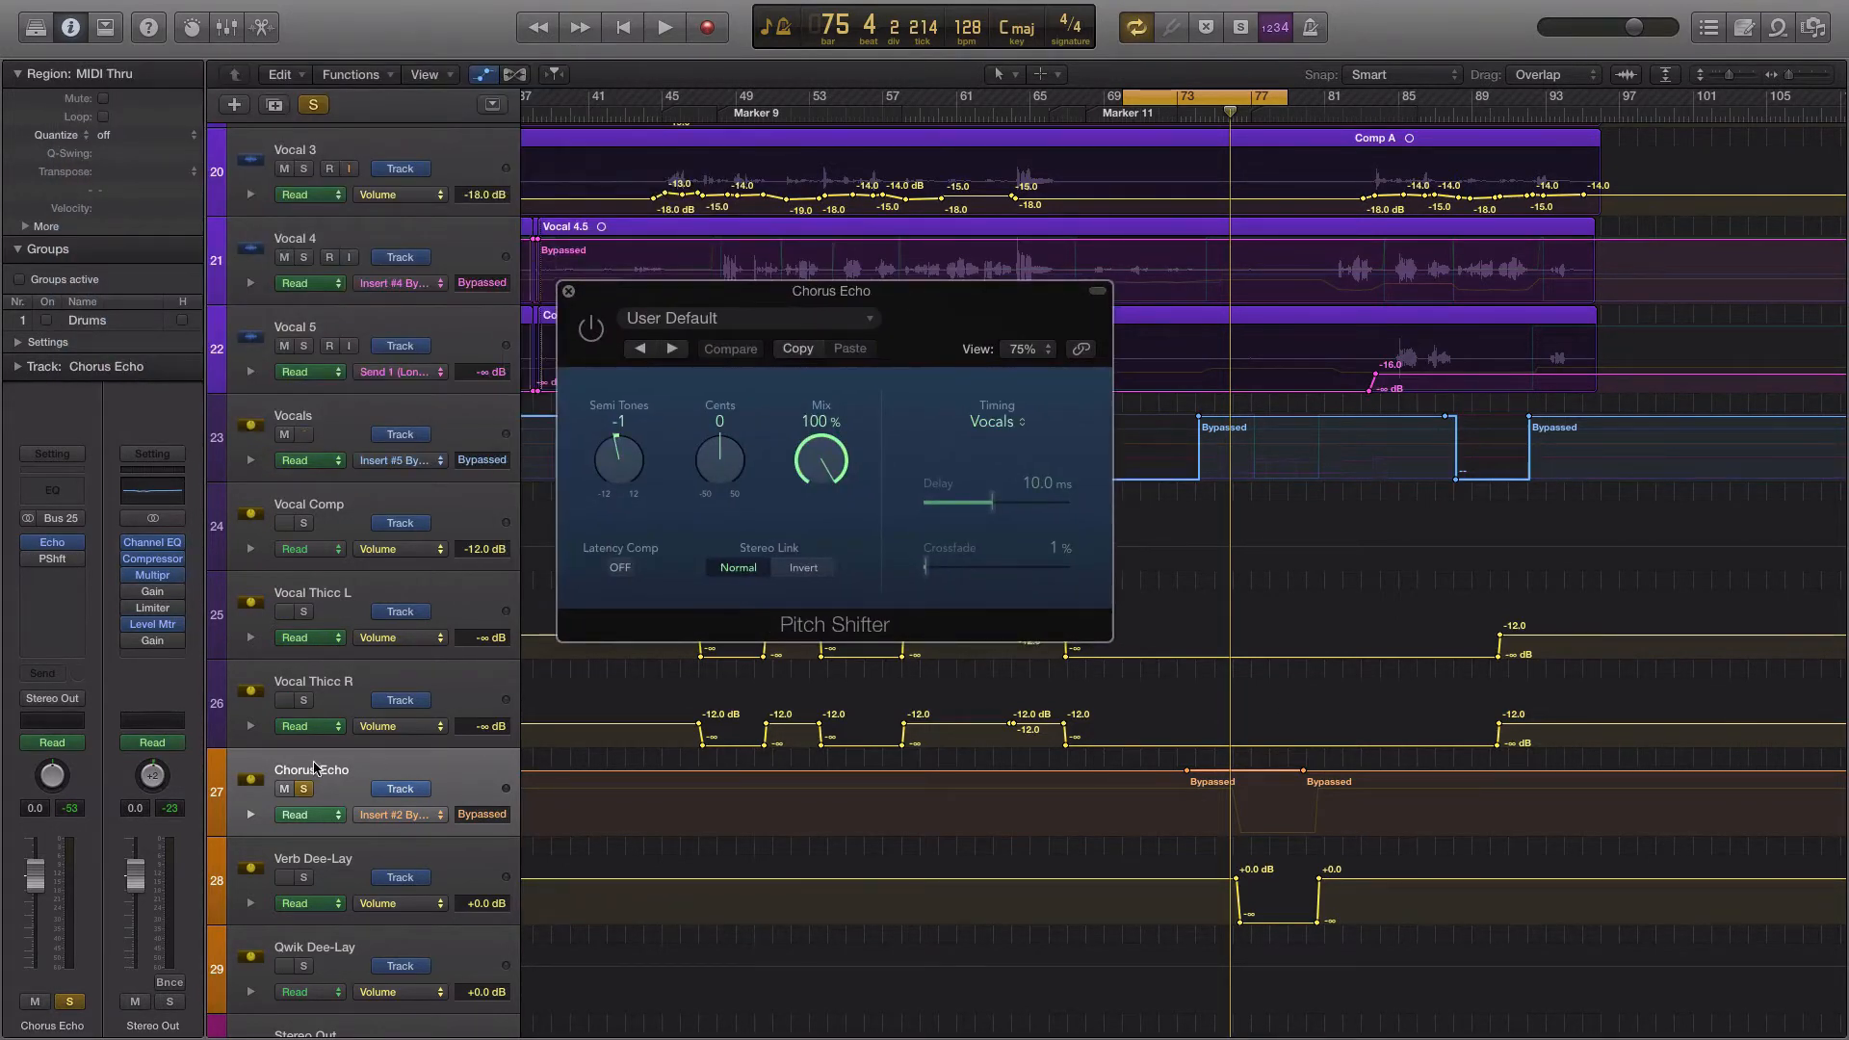
key("super+w")
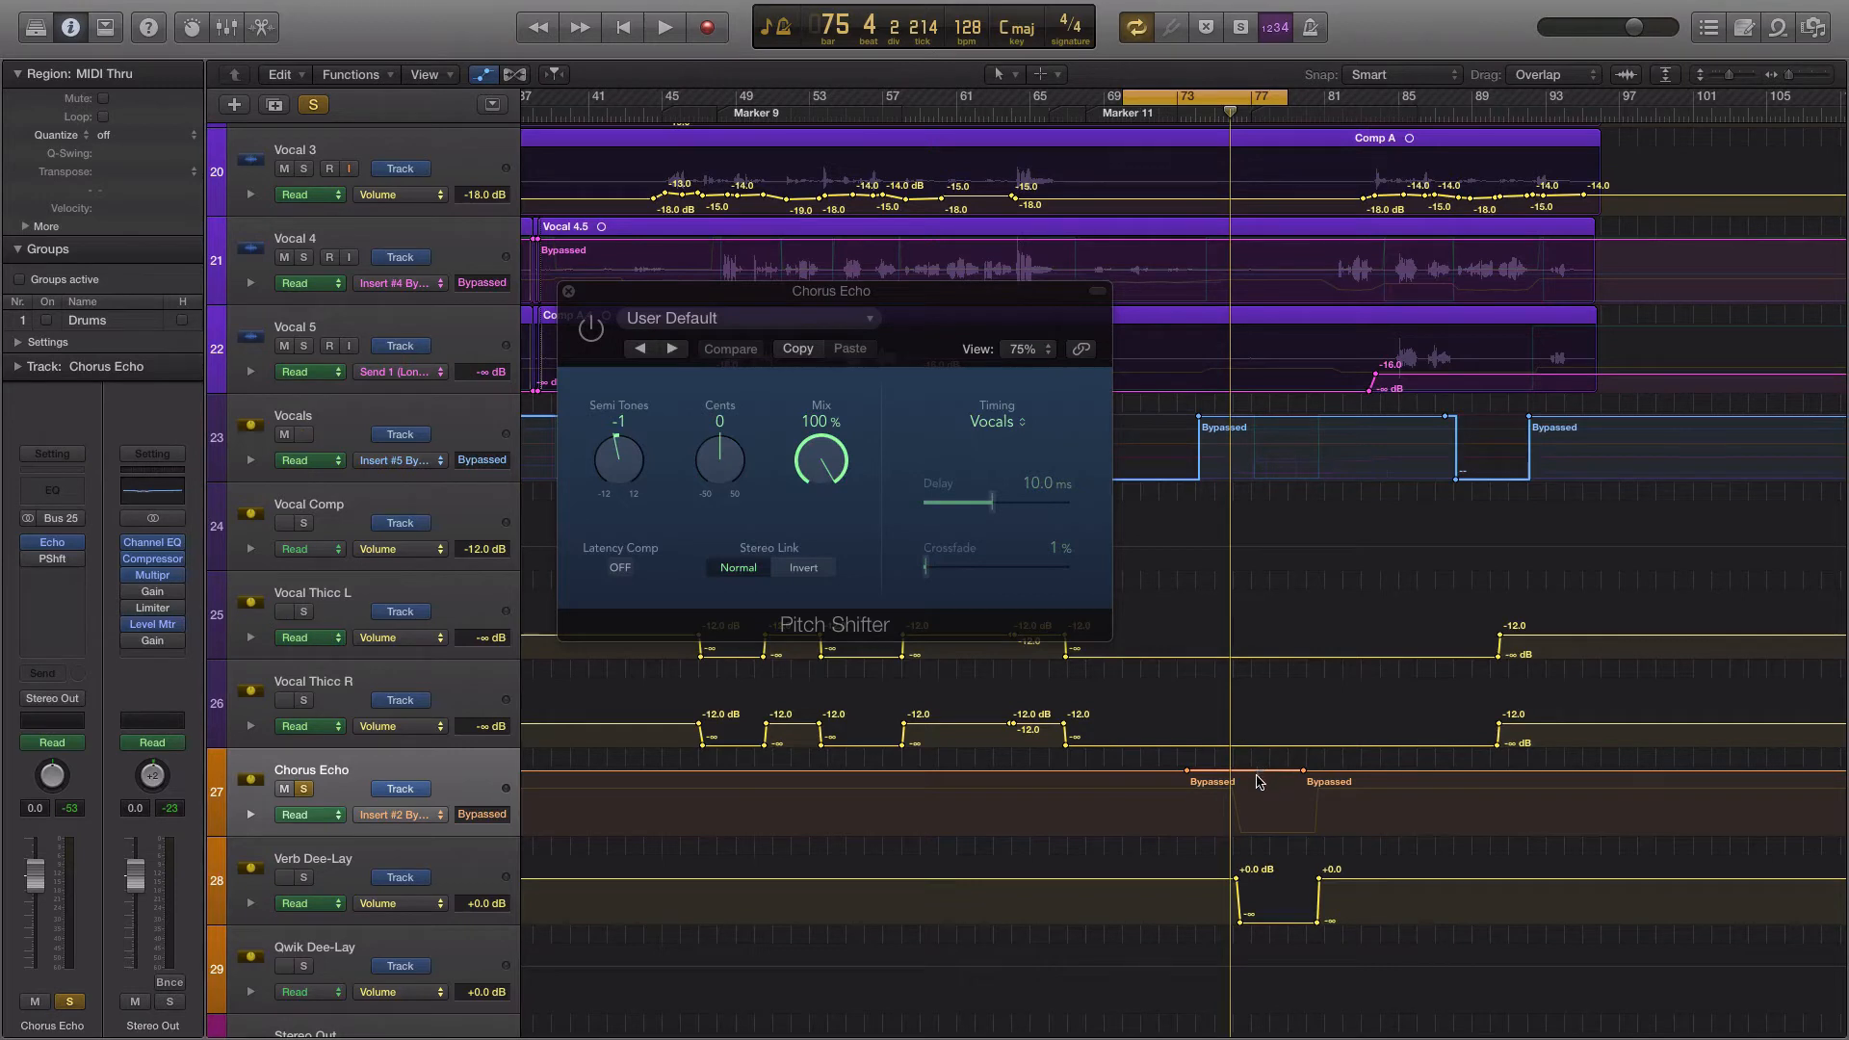
left_click_drag(1229, 776, 1199, 830)
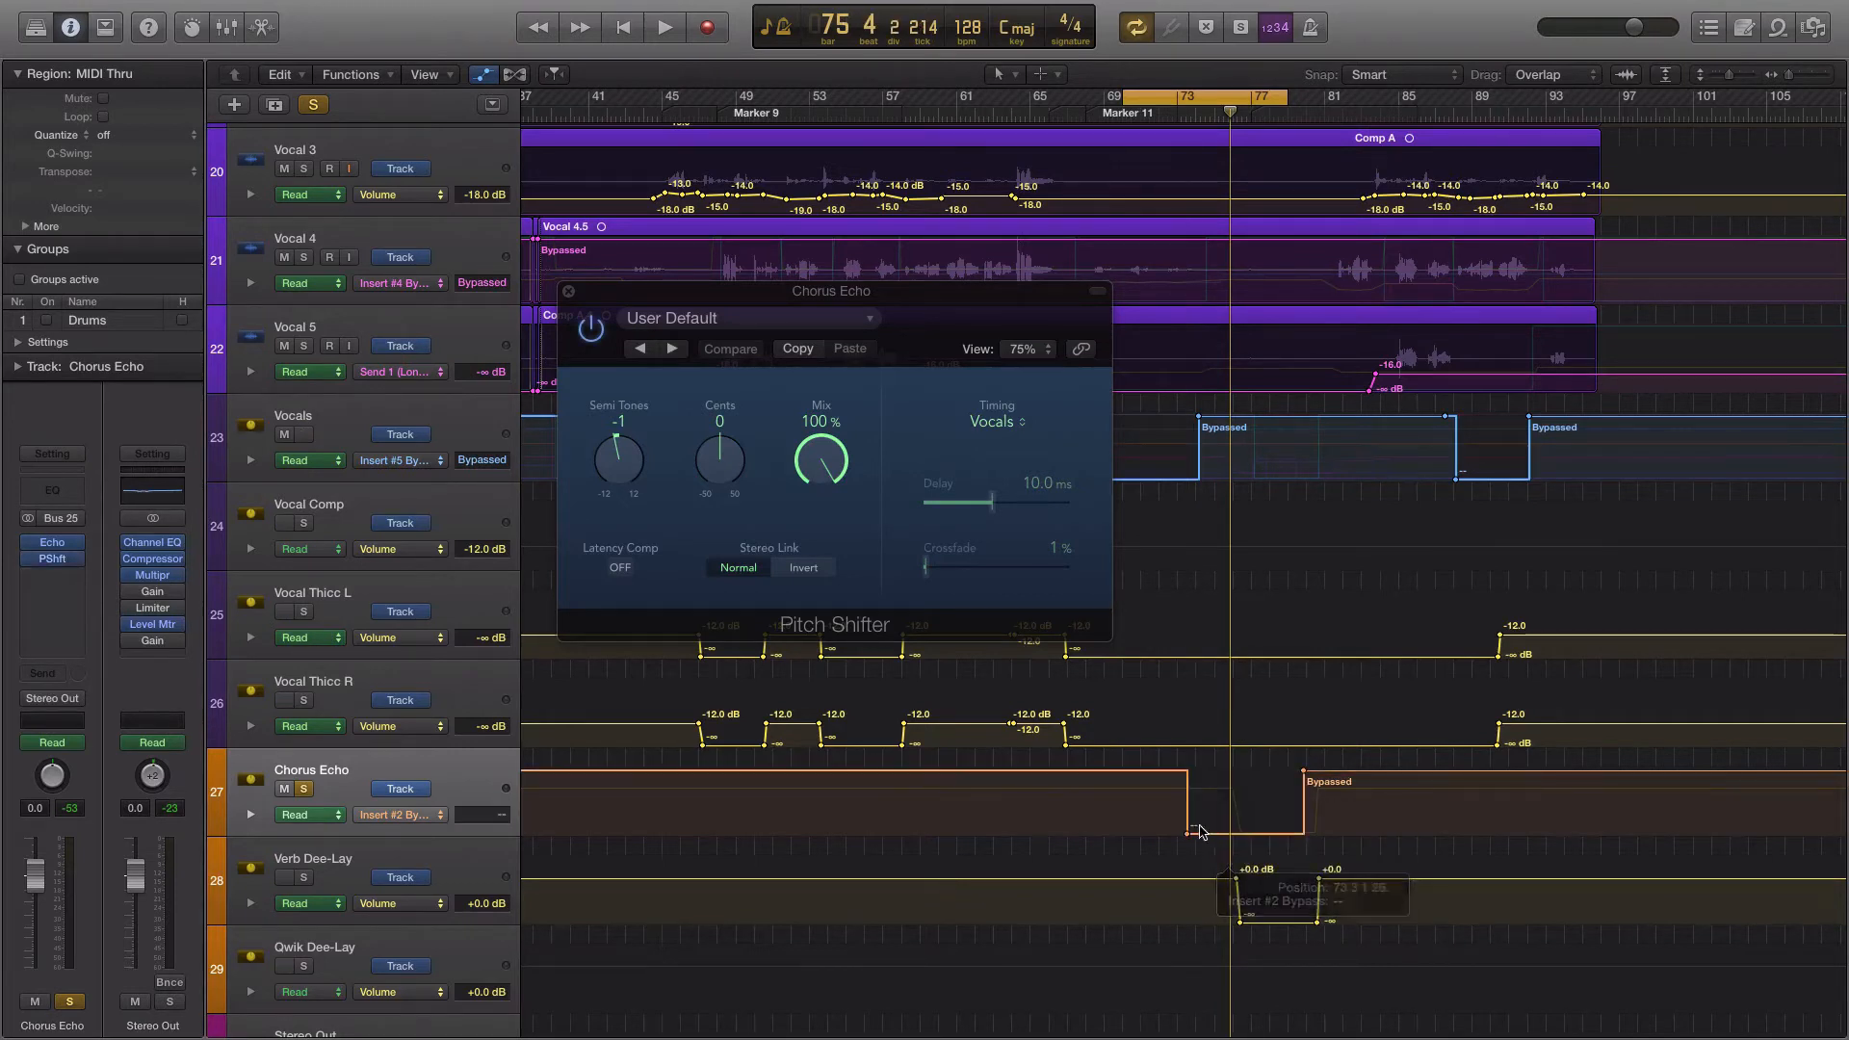
Examine the Pitch Shifter's semitone, cents and mix settings on the Chorus Echo track and close the plug-in.
left_click_drag(809, 297, 581, 334)
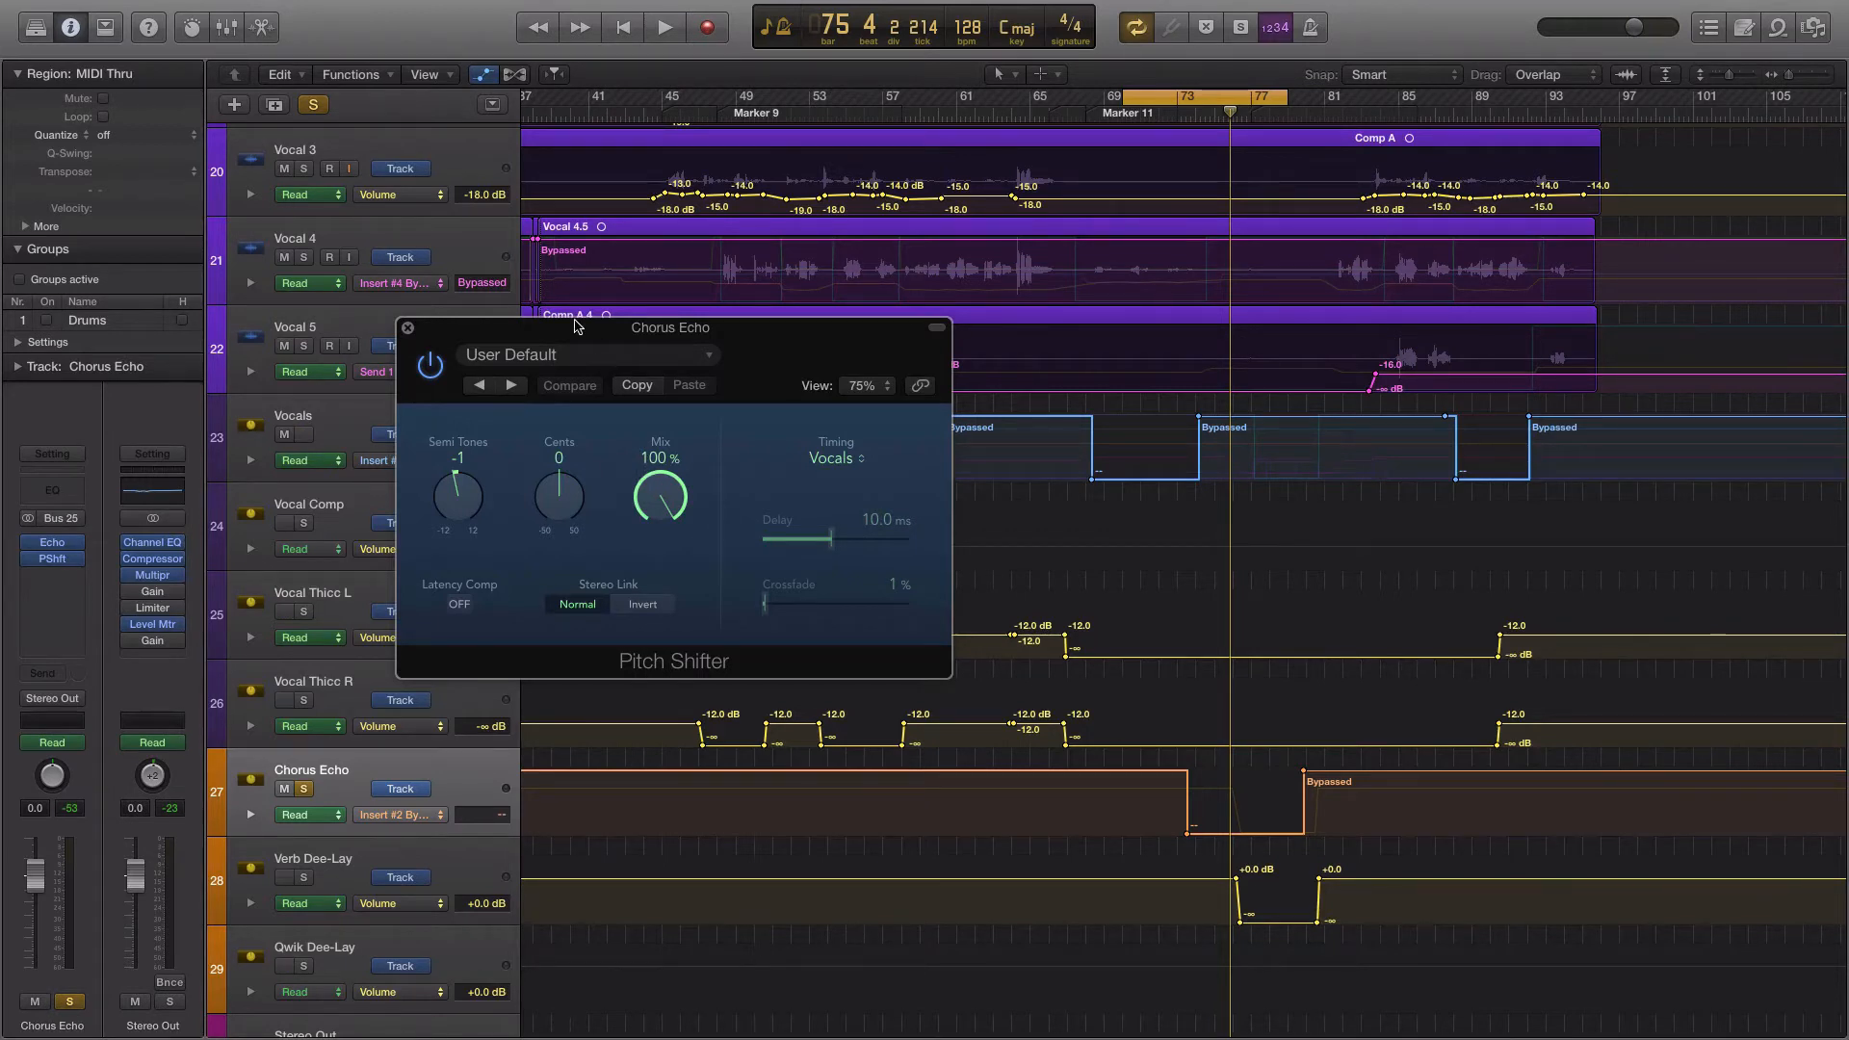
left_click_drag(575, 326, 769, 279)
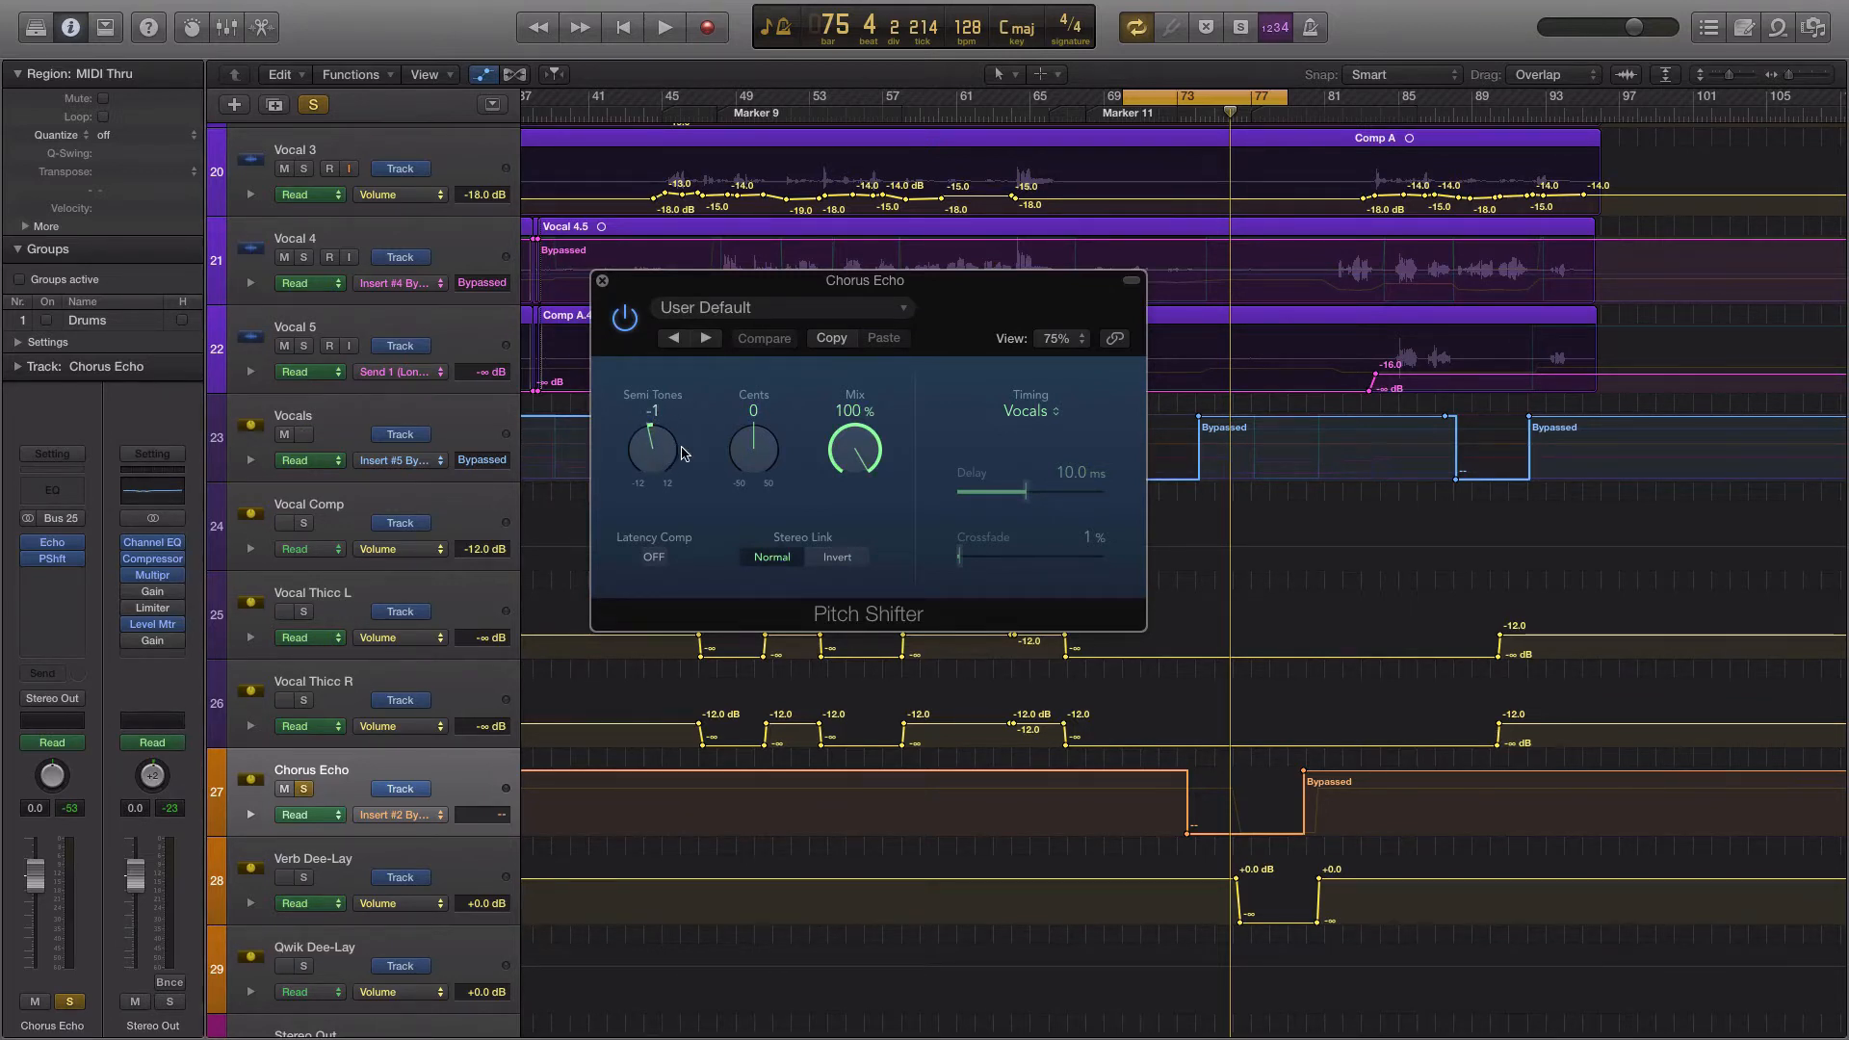
left_click_drag(740, 280, 761, 244)
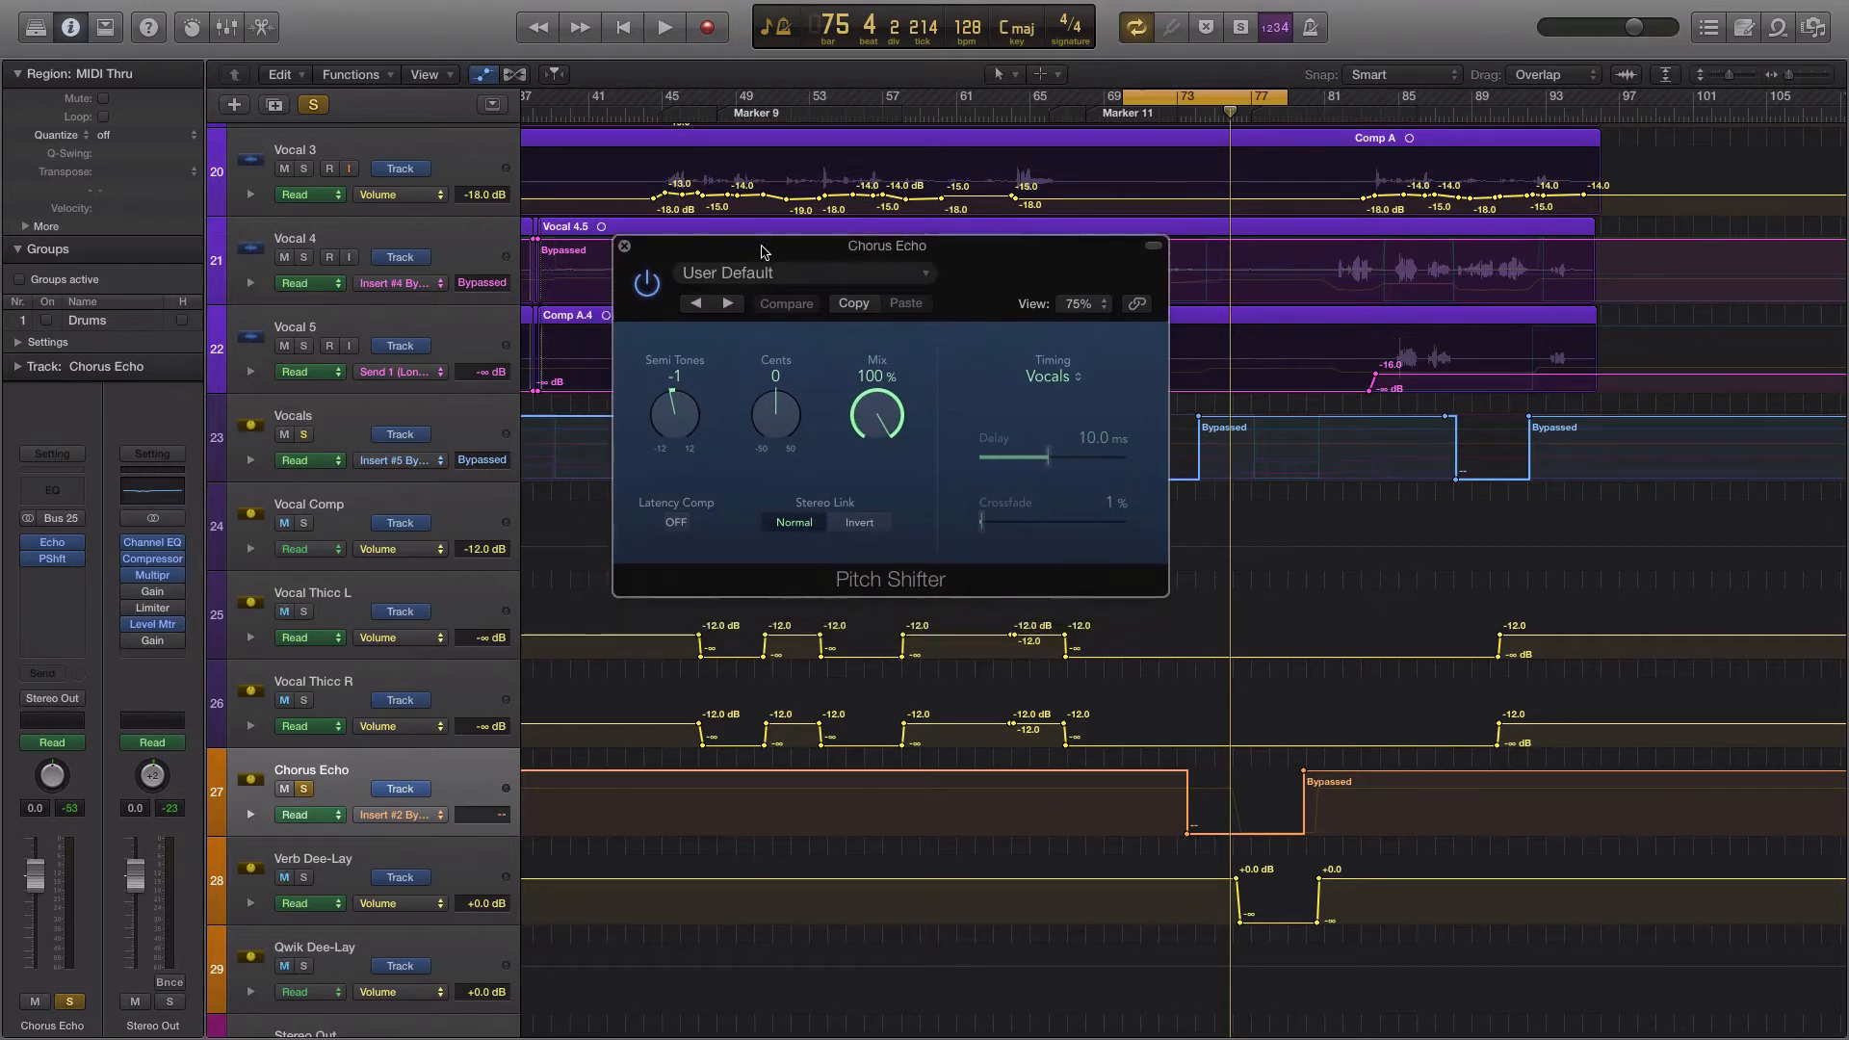
left_click(624, 246)
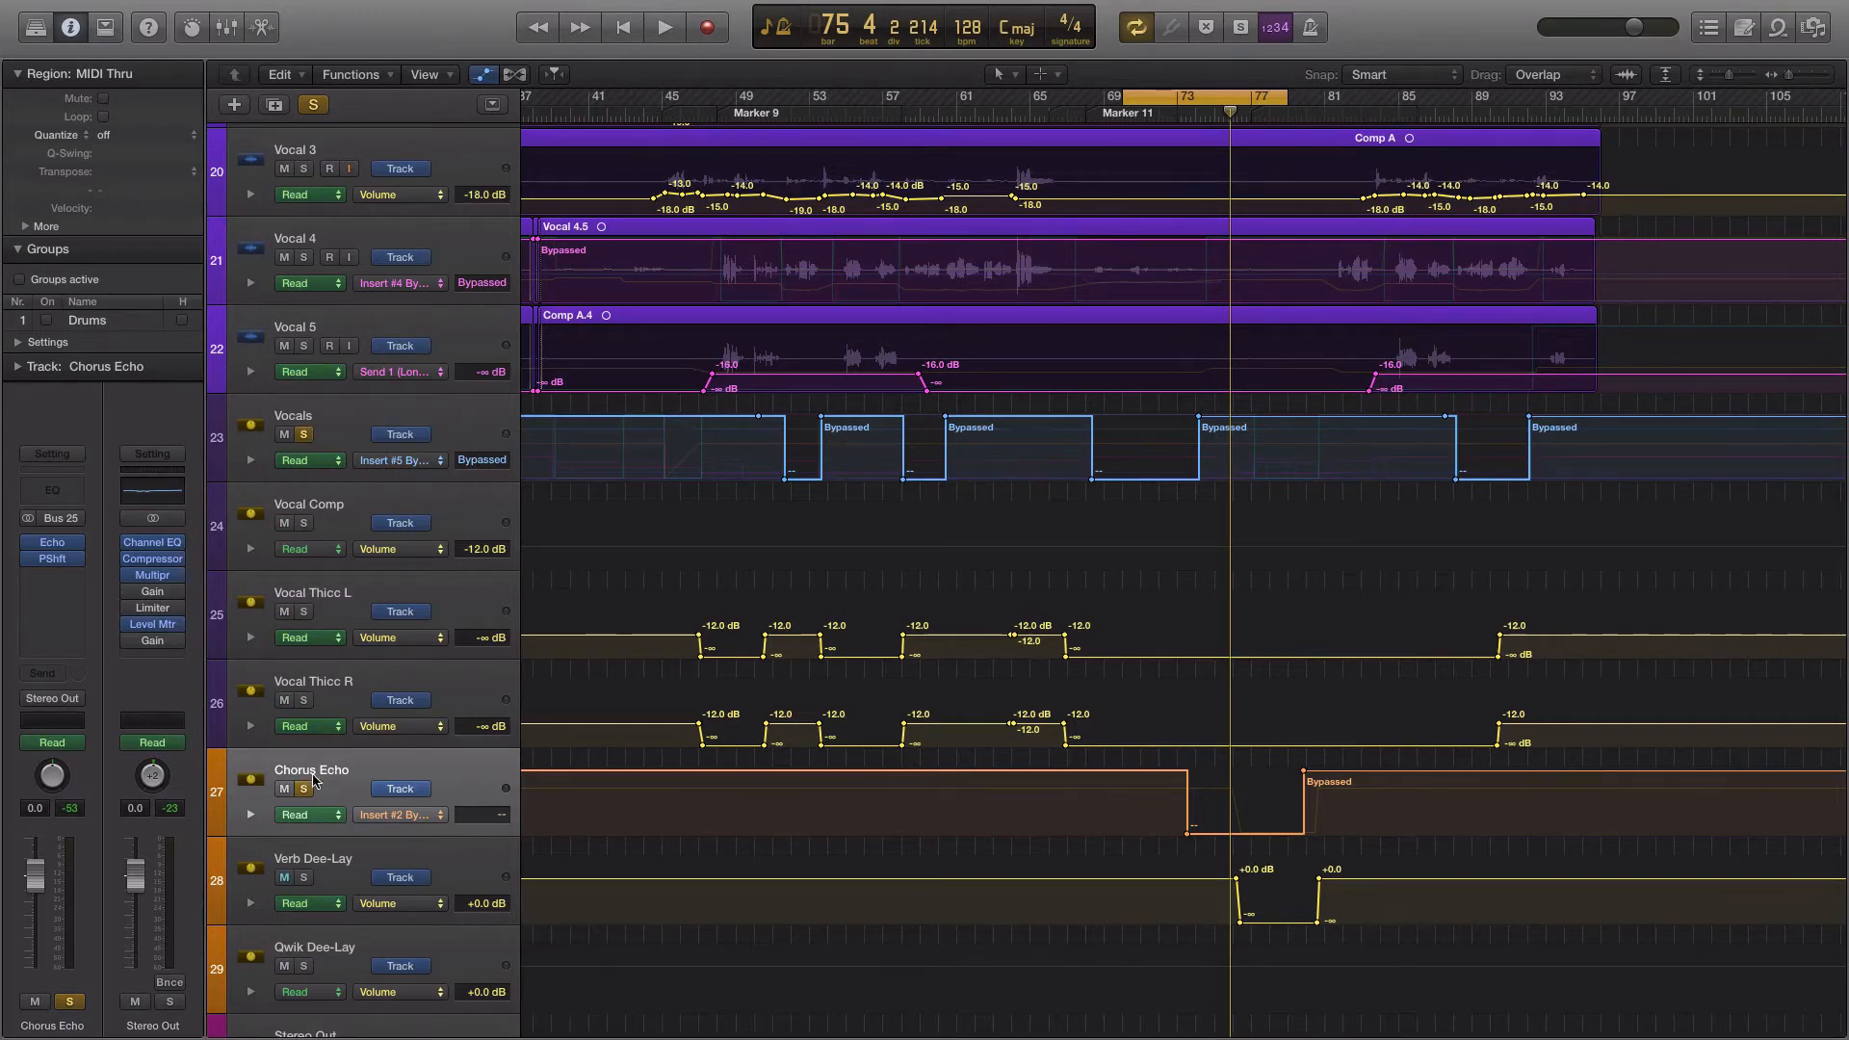
Listen to the pitch-shifted Chorus Echo in solo, and unsolo it to hear the cycled section in the full mix.
key("space")
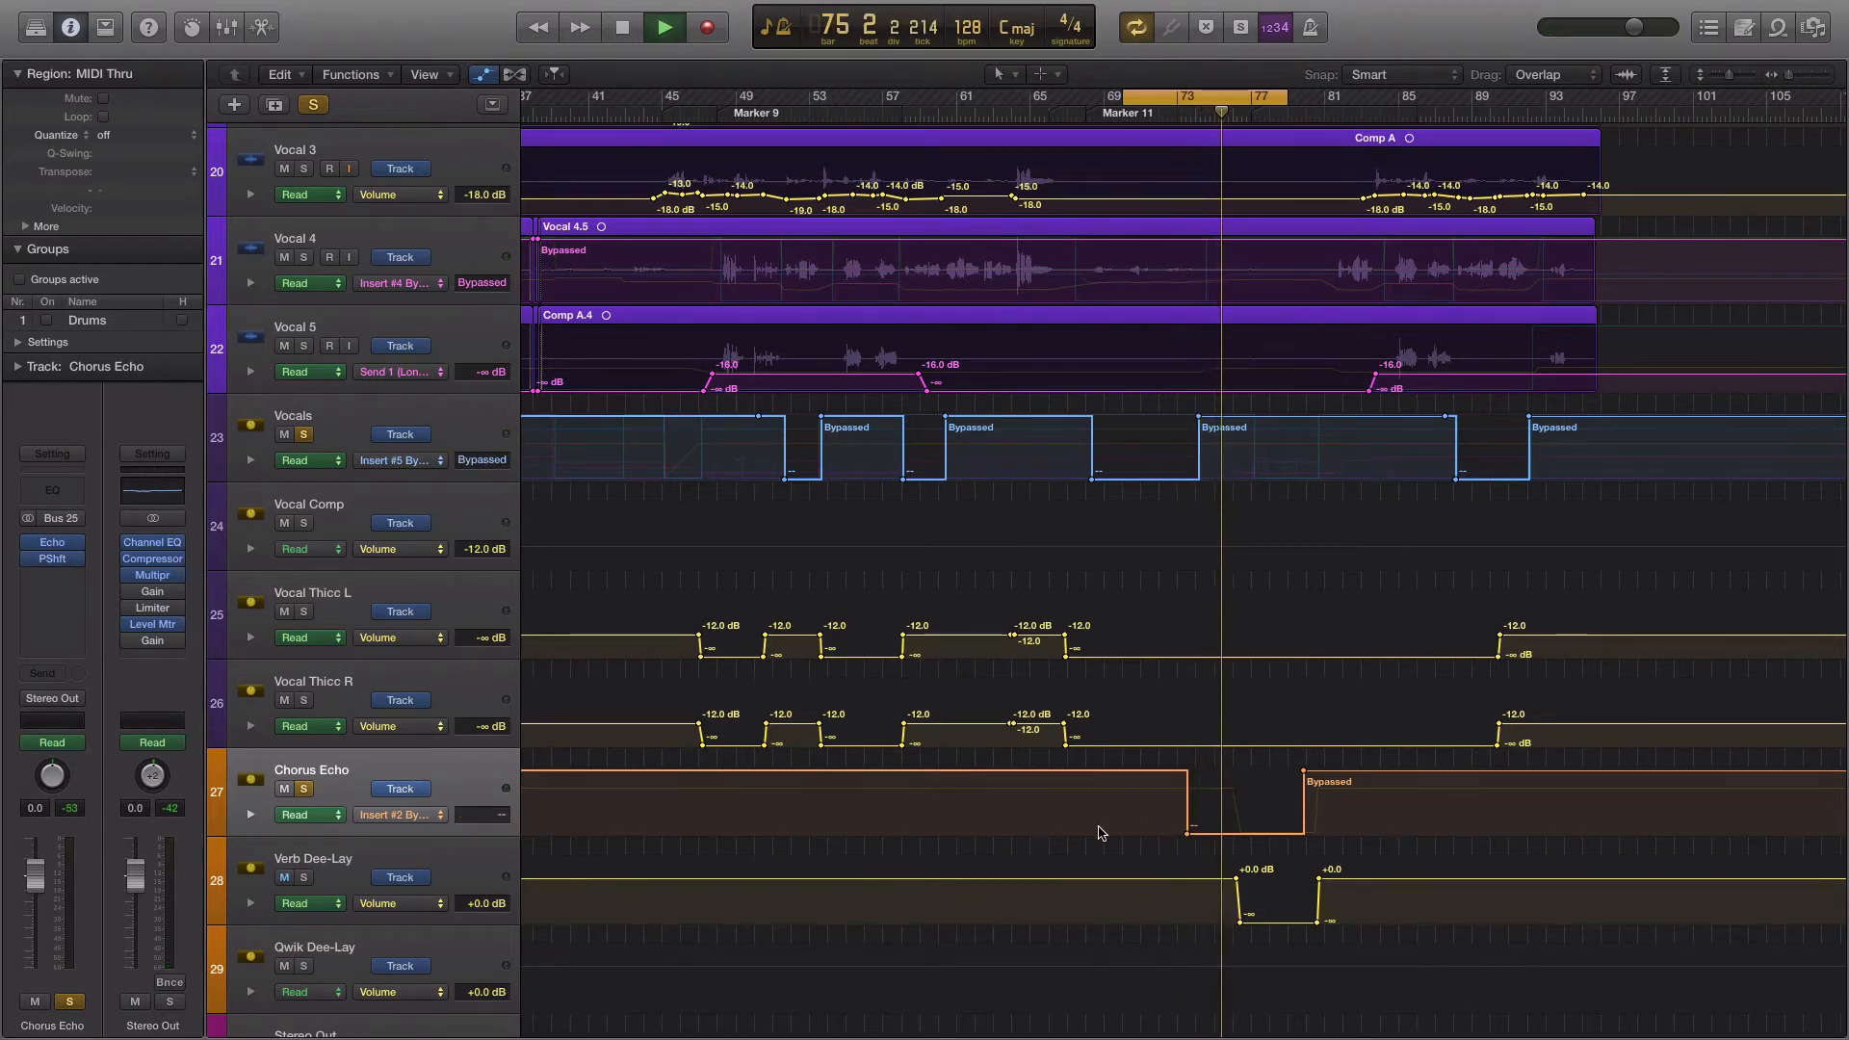
key("space")
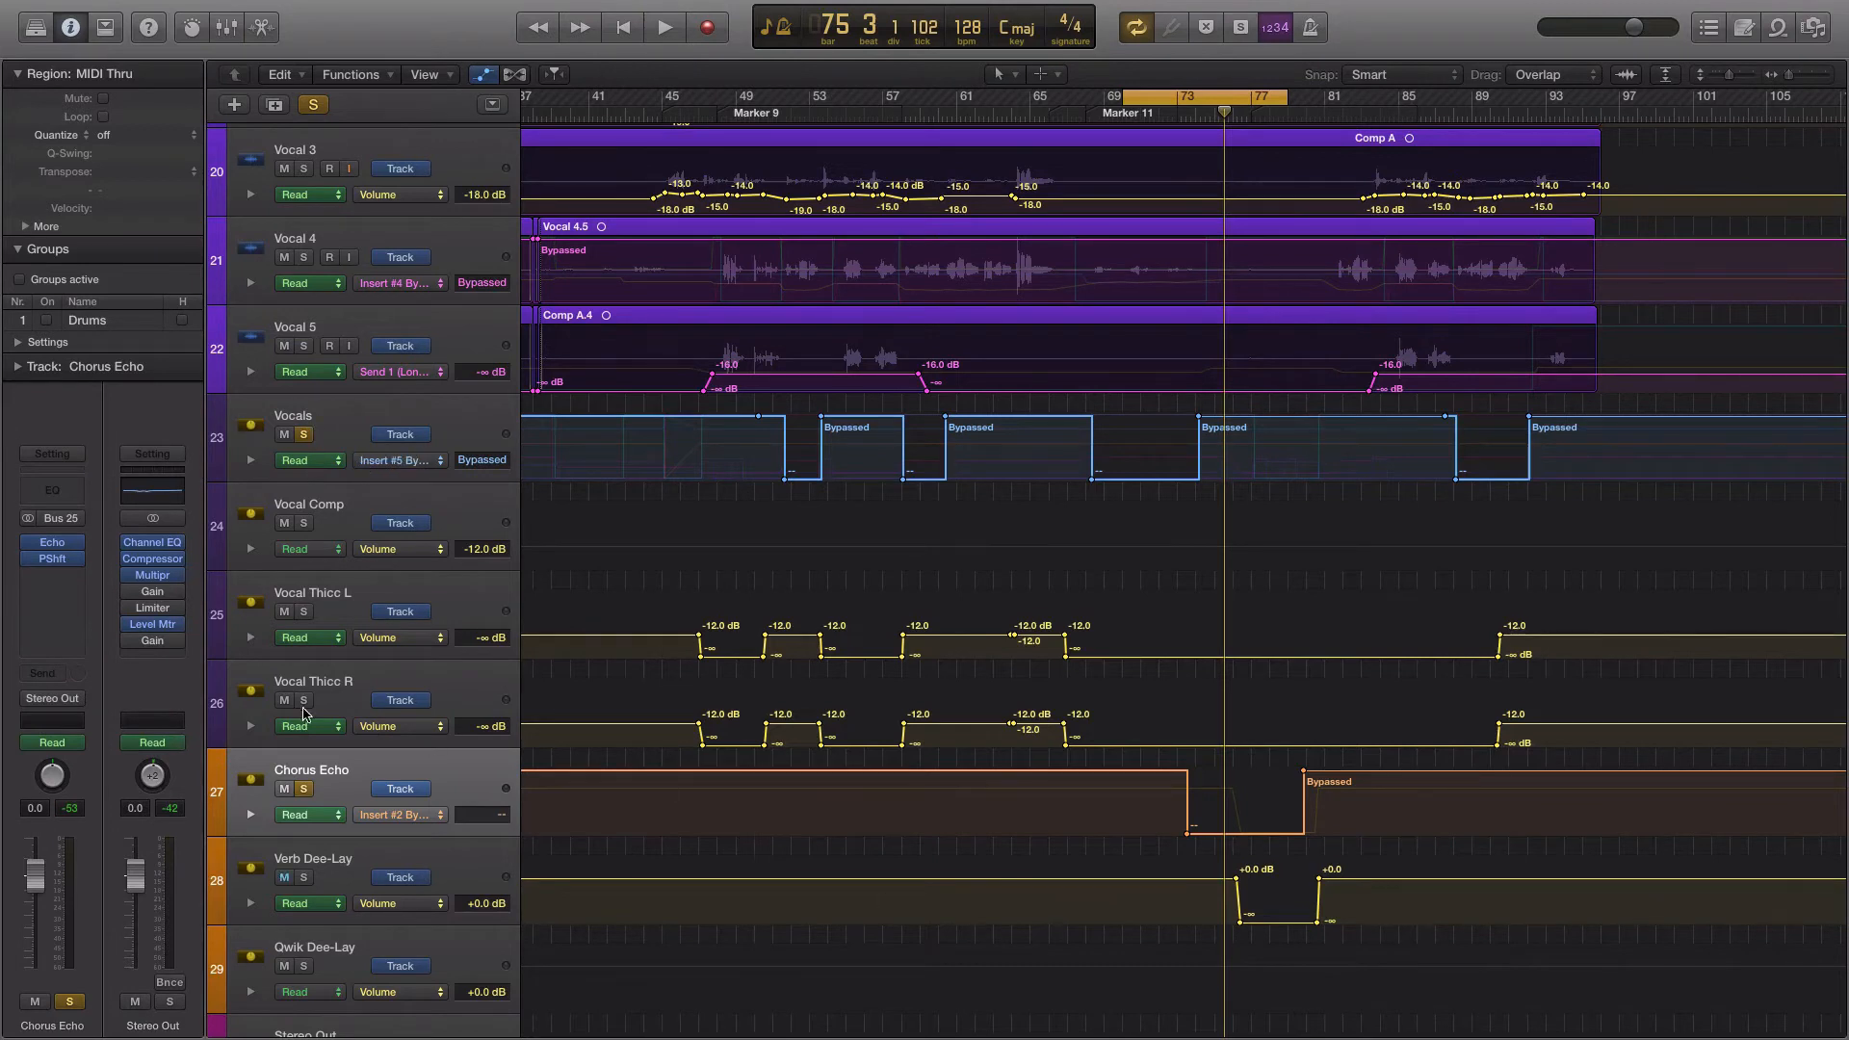
left_click(303, 788)
key("space")
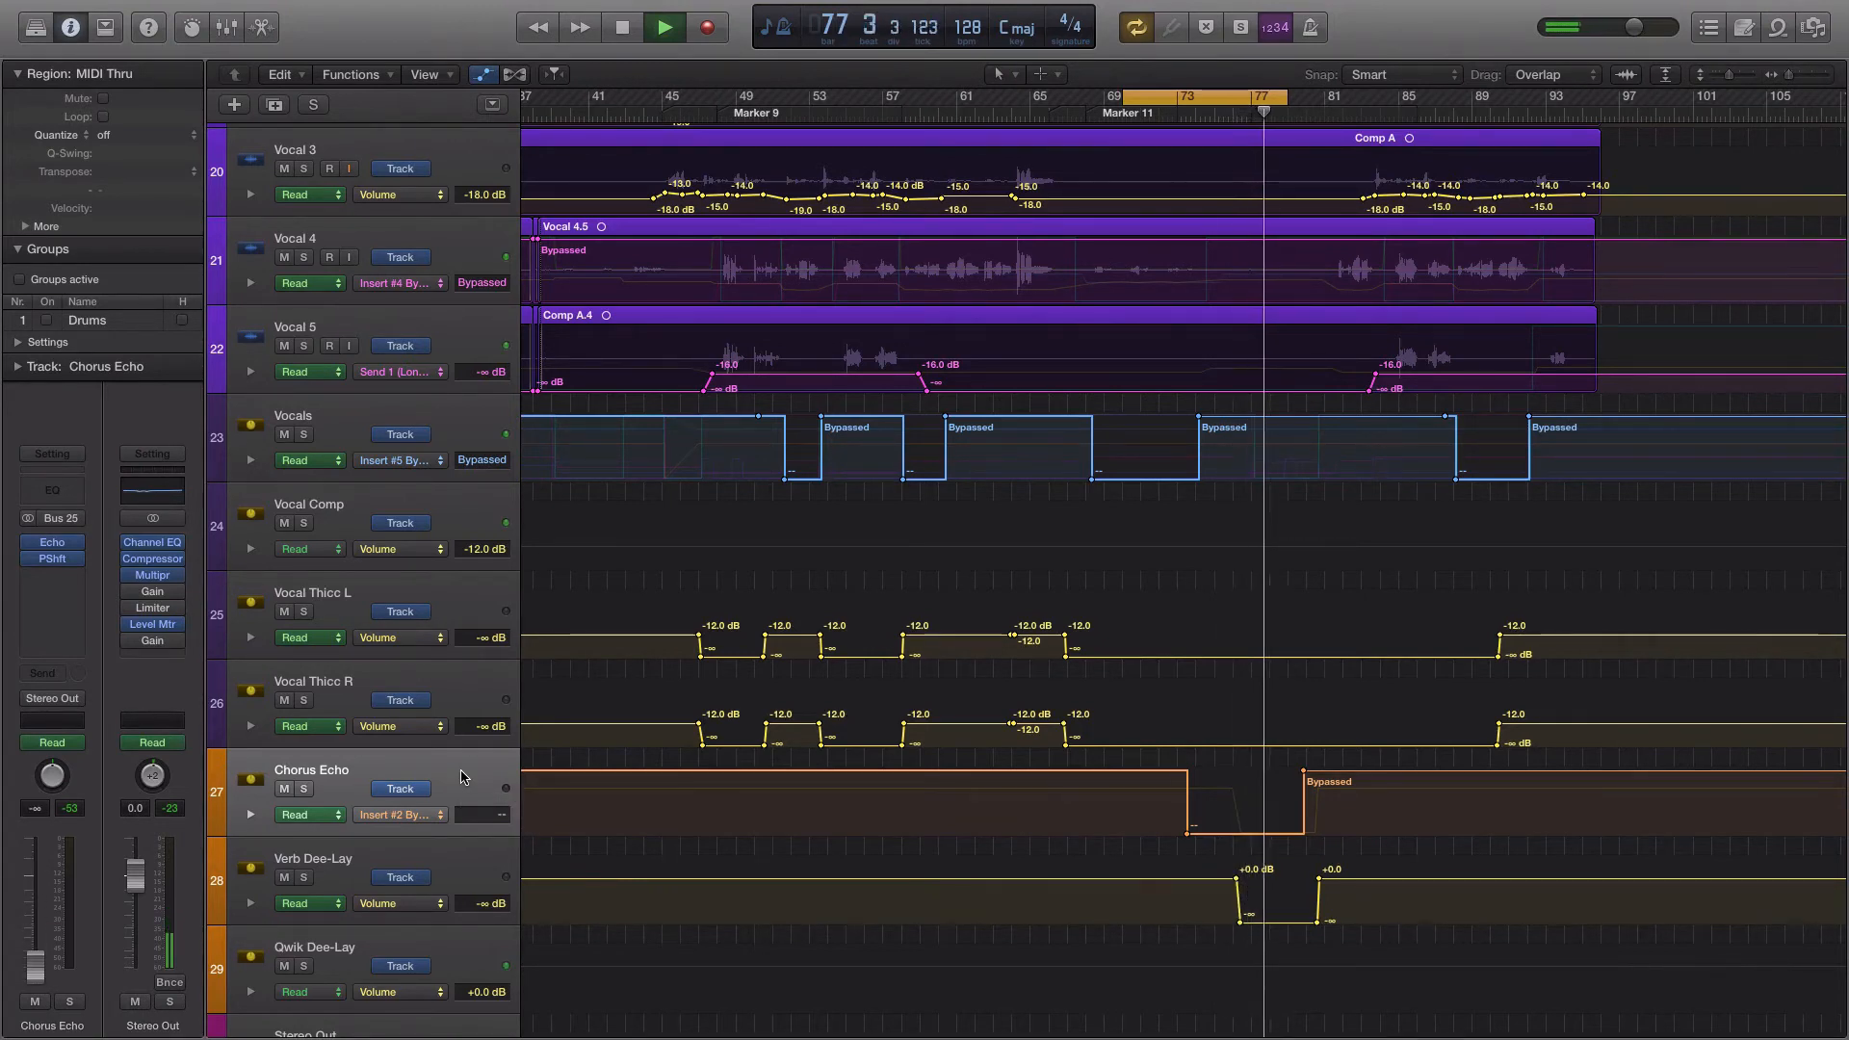
key("space")
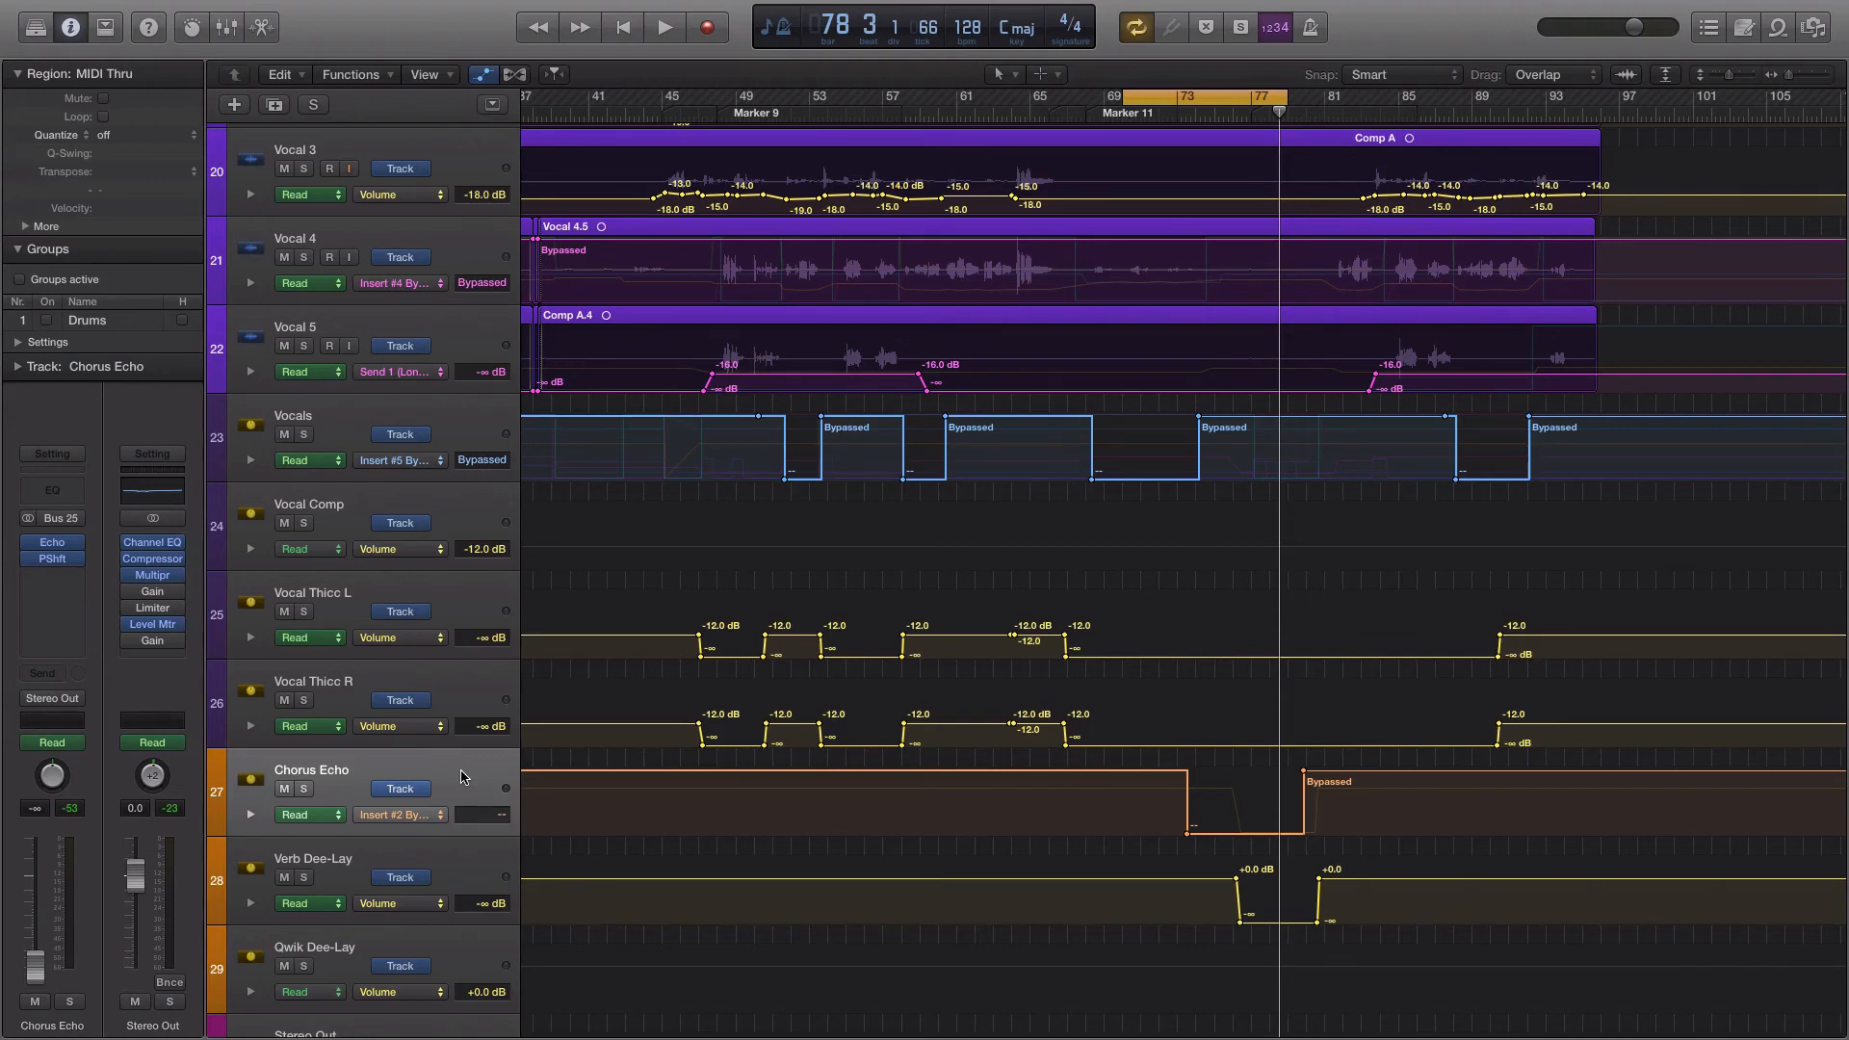
Reopen the Chorus Echo track's Pitch Shifter to review its settings once more and close it.
left_click(52, 575)
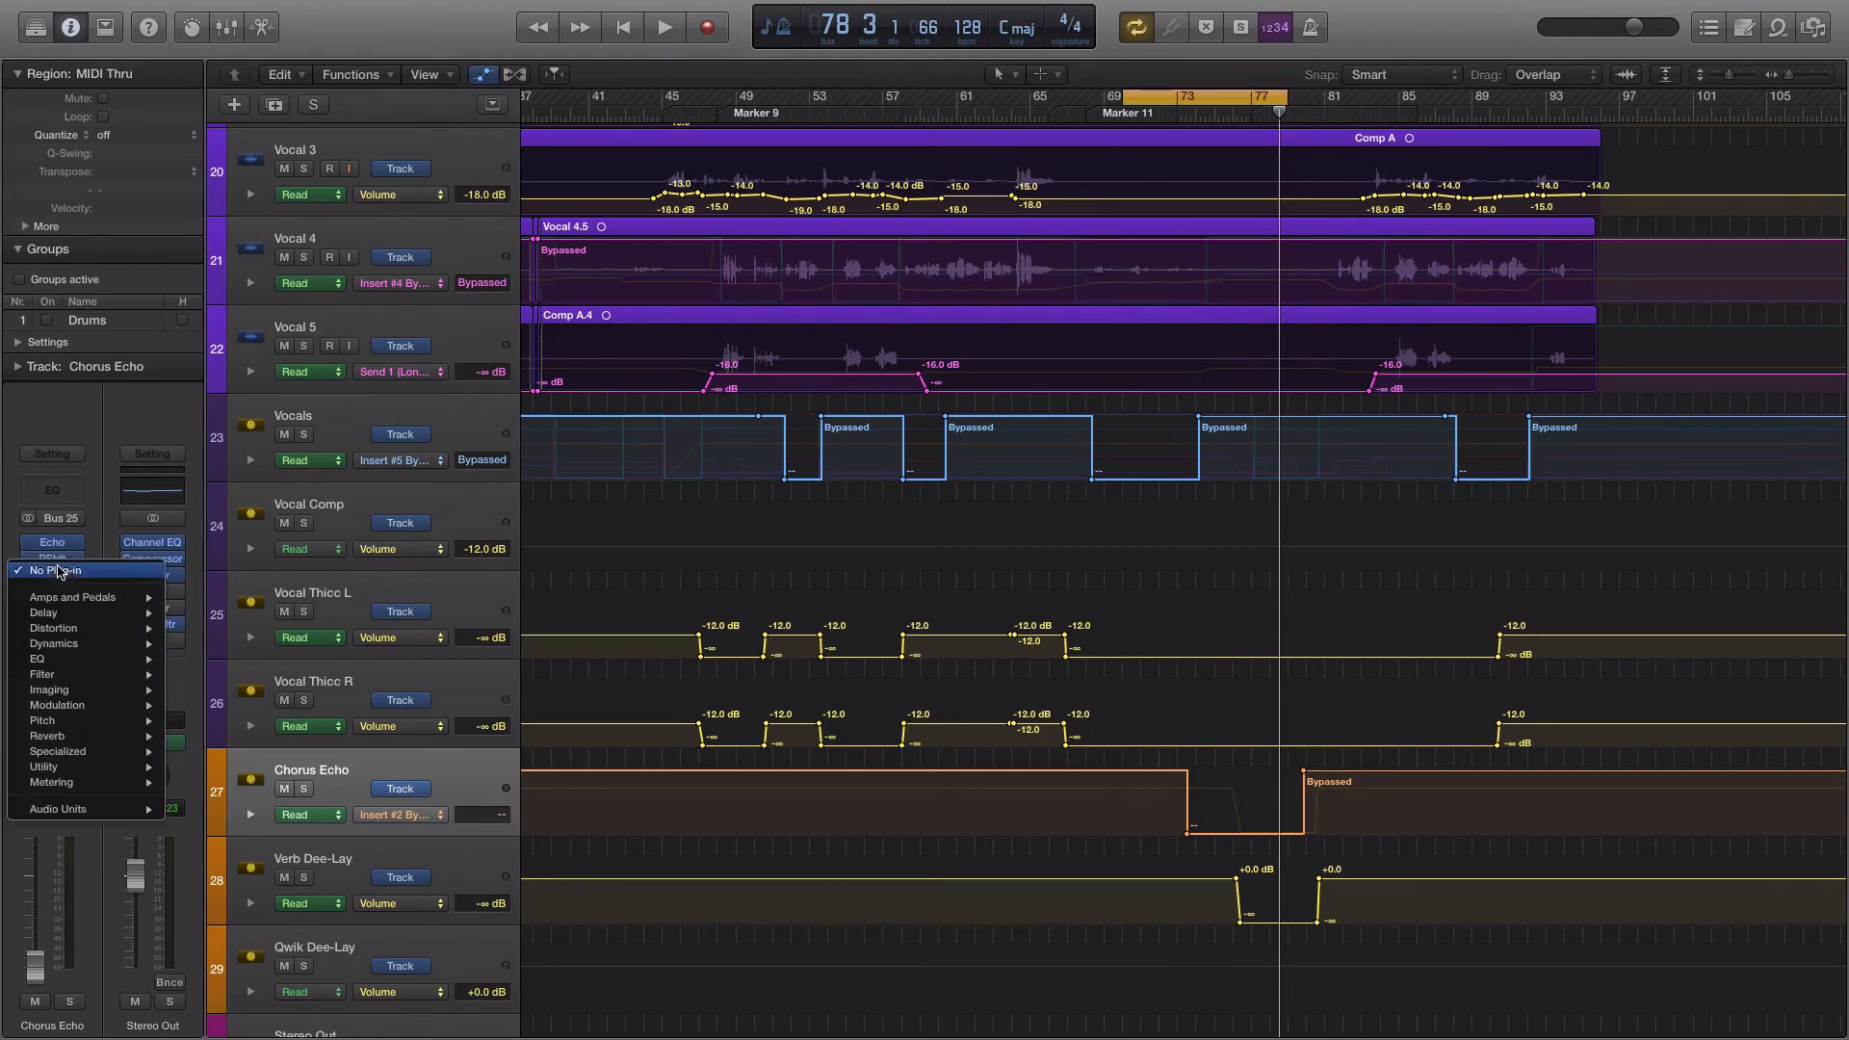
left_click(6, 553)
left_click(52, 559)
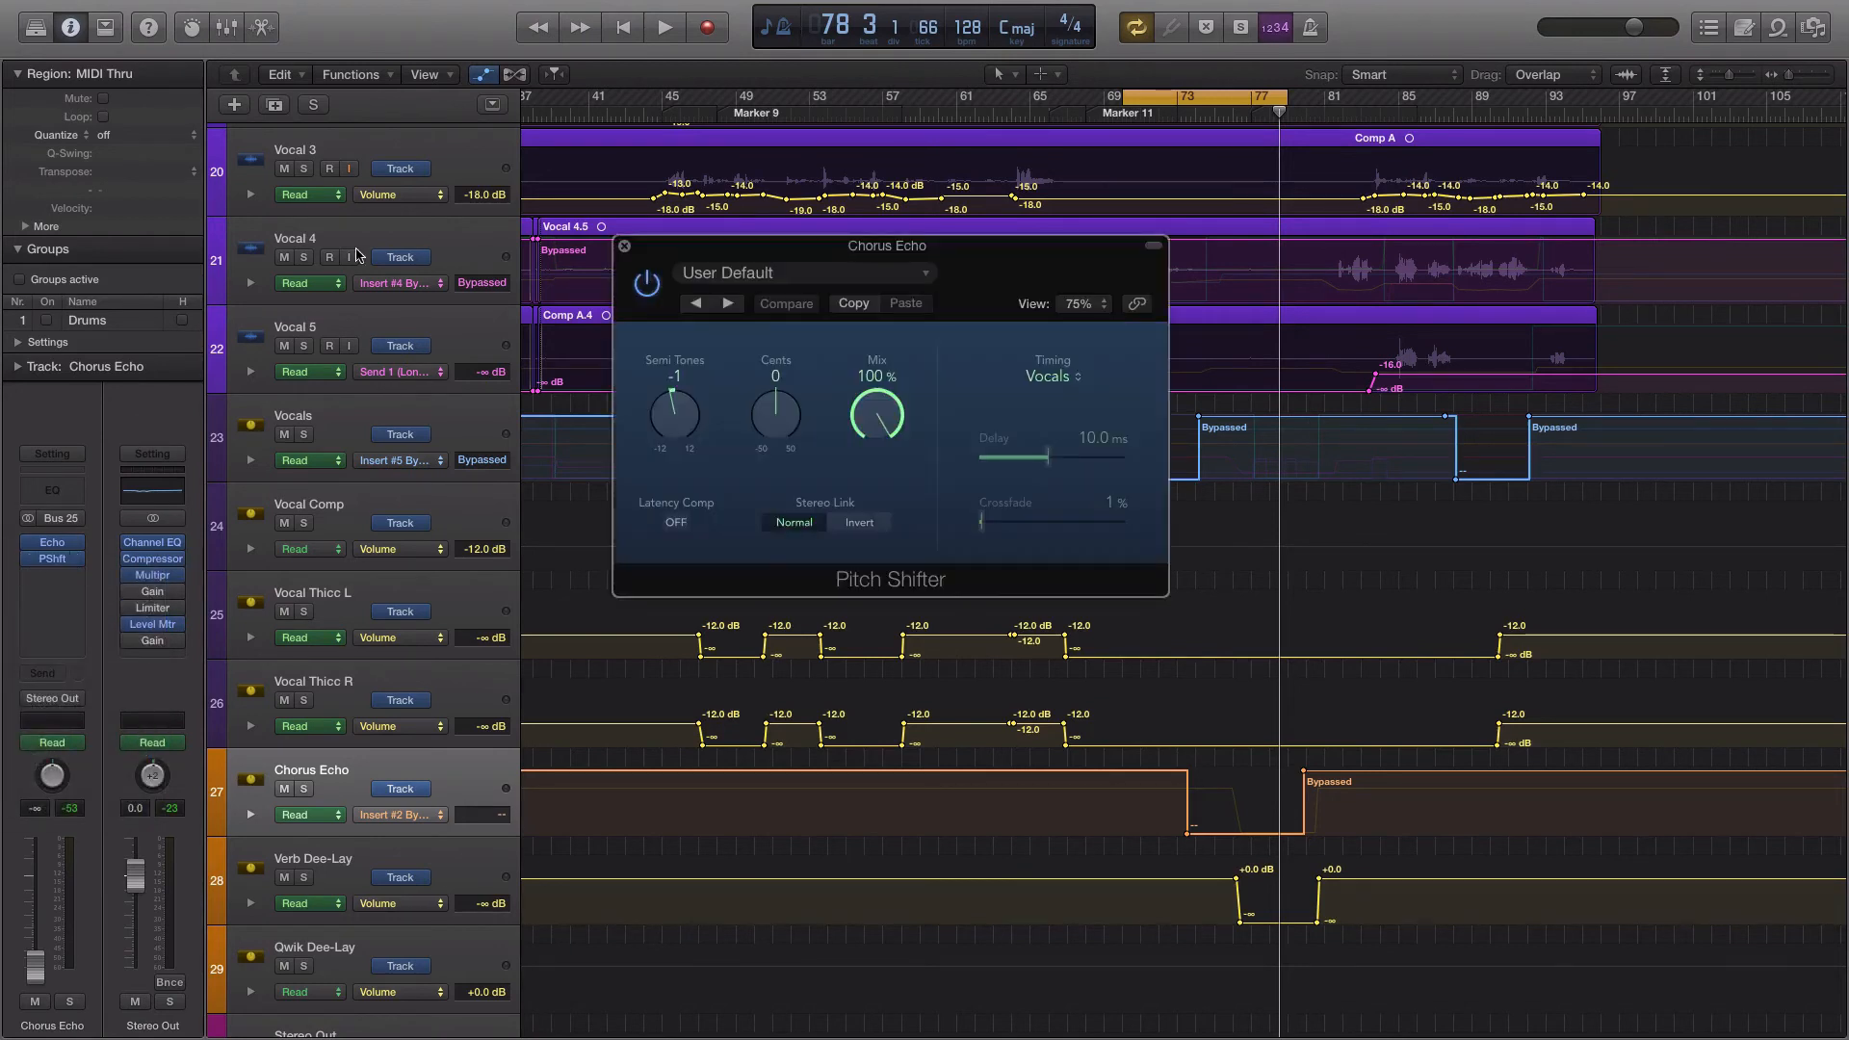
left_click_drag(772, 252, 1144, 374)
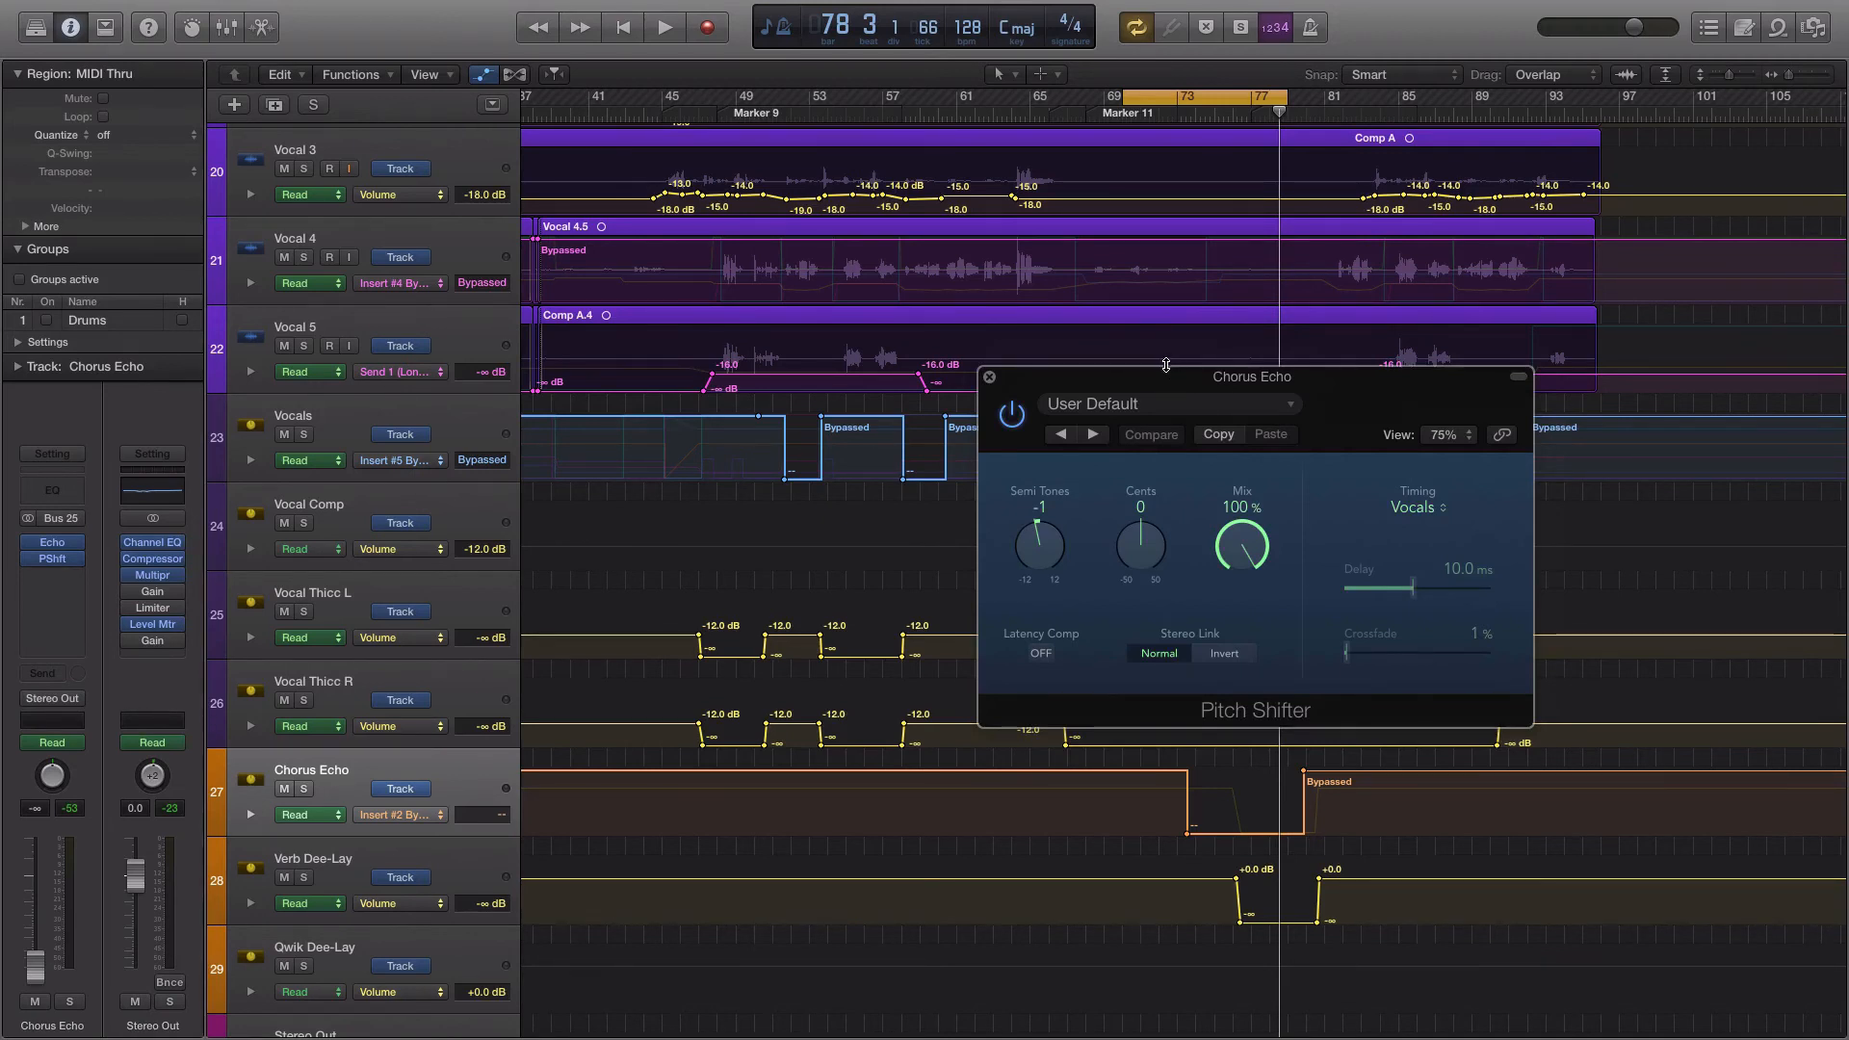
left_click_drag(1144, 379, 679, 381)
left_click(591, 371)
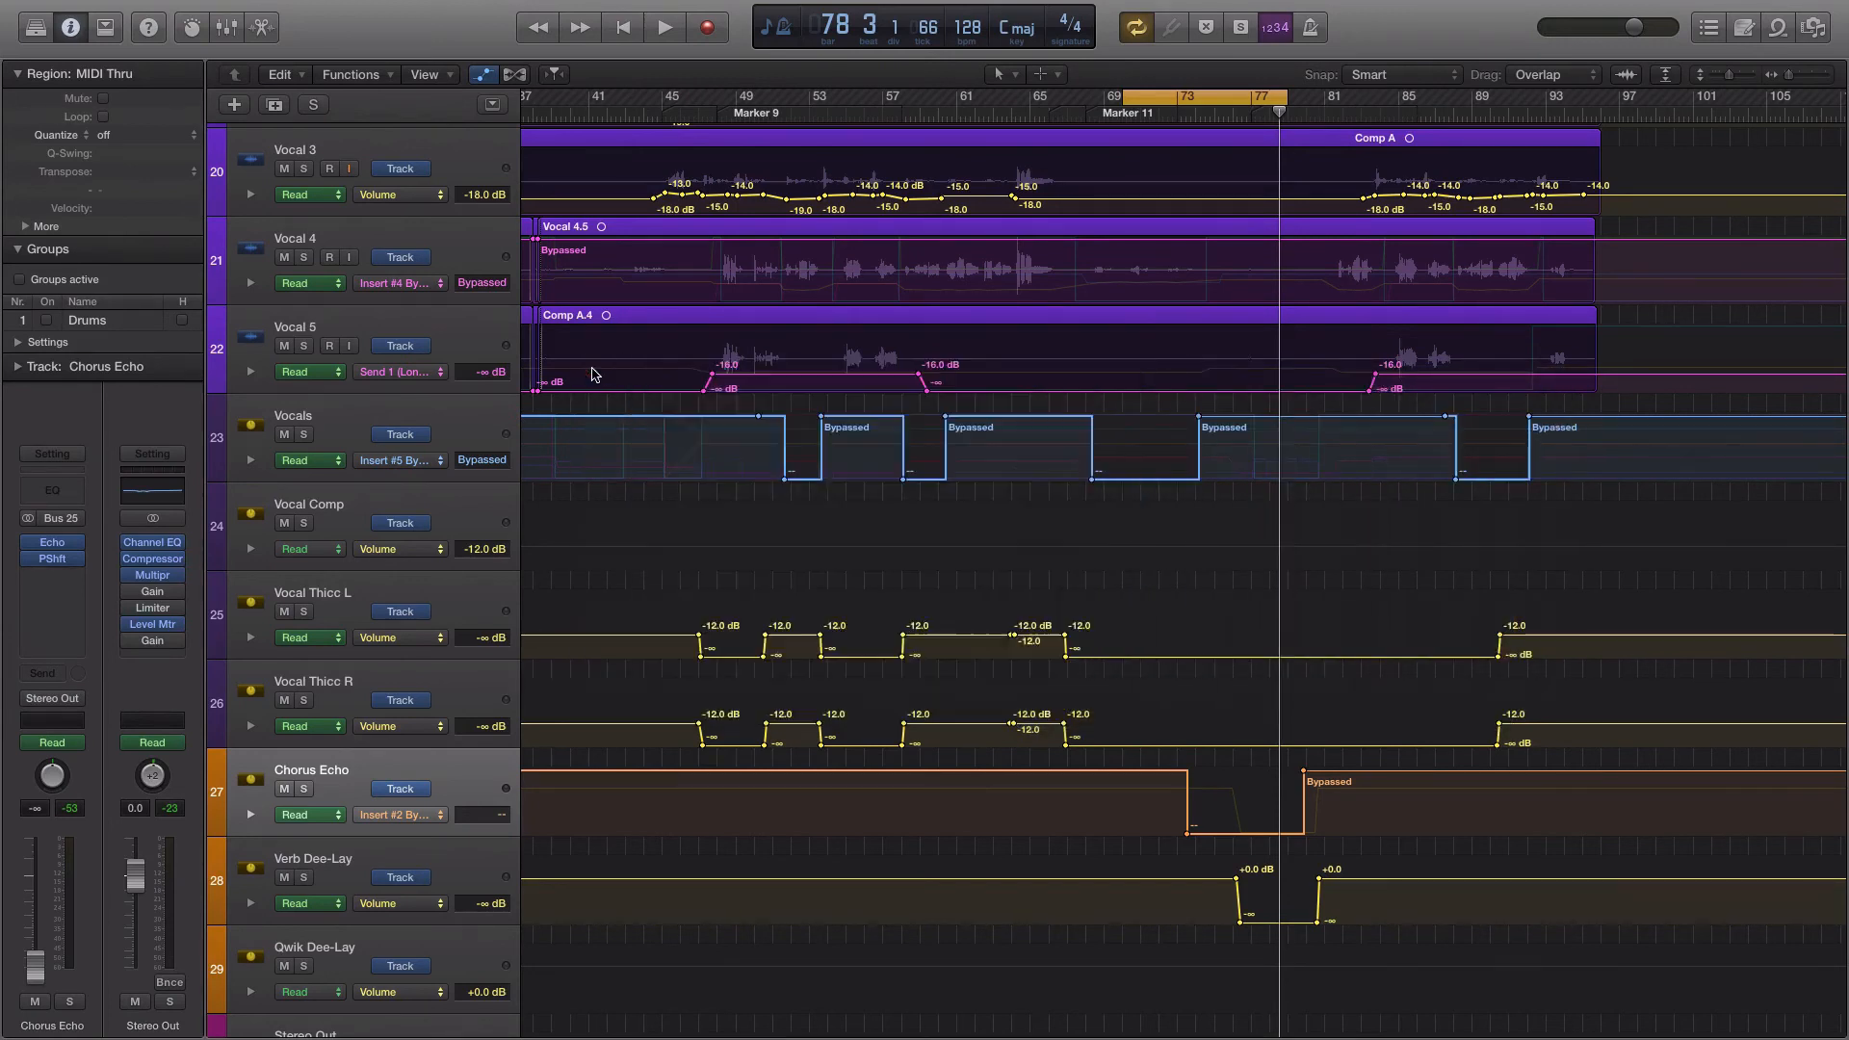